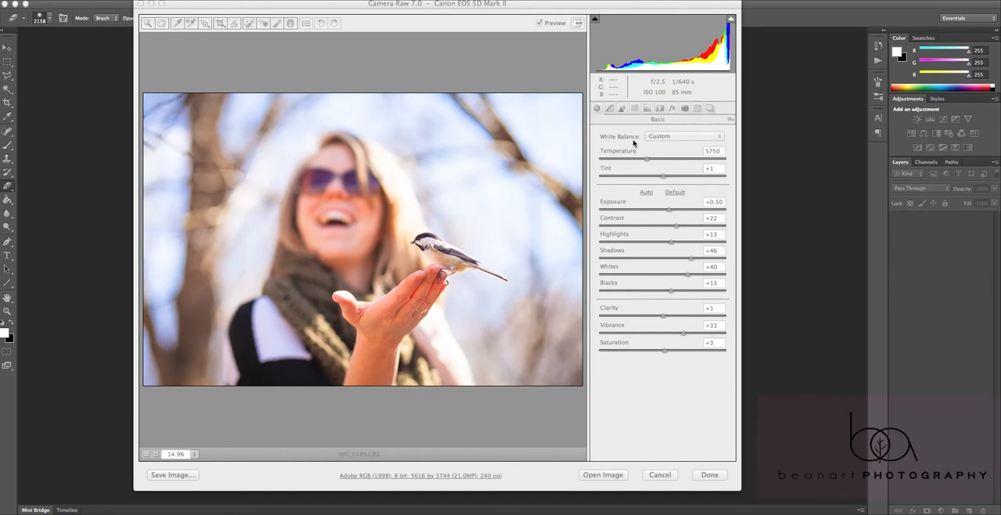
pyautogui.moveTo(454, 5); pyautogui.dragTo(456, 11)
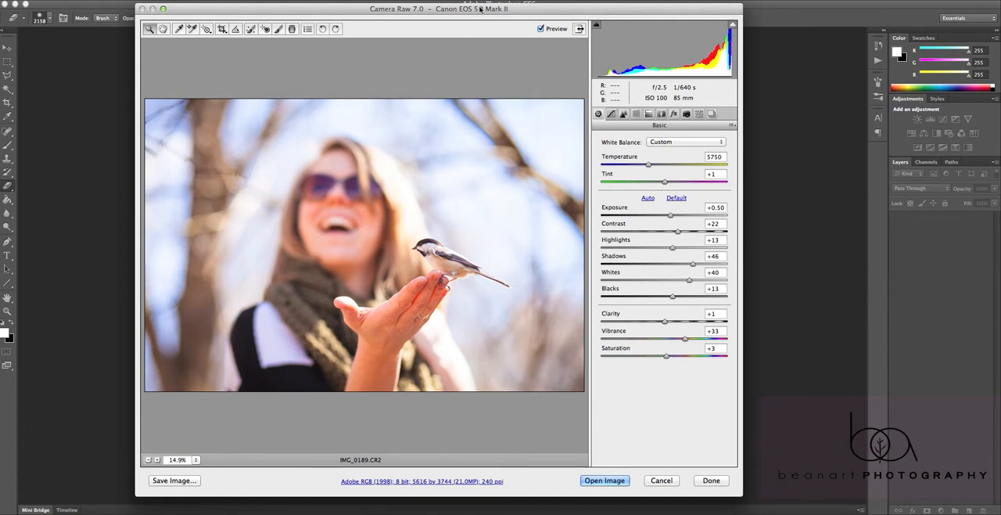
pyautogui.moveTo(480, 9); pyautogui.dragTo(470, 9)
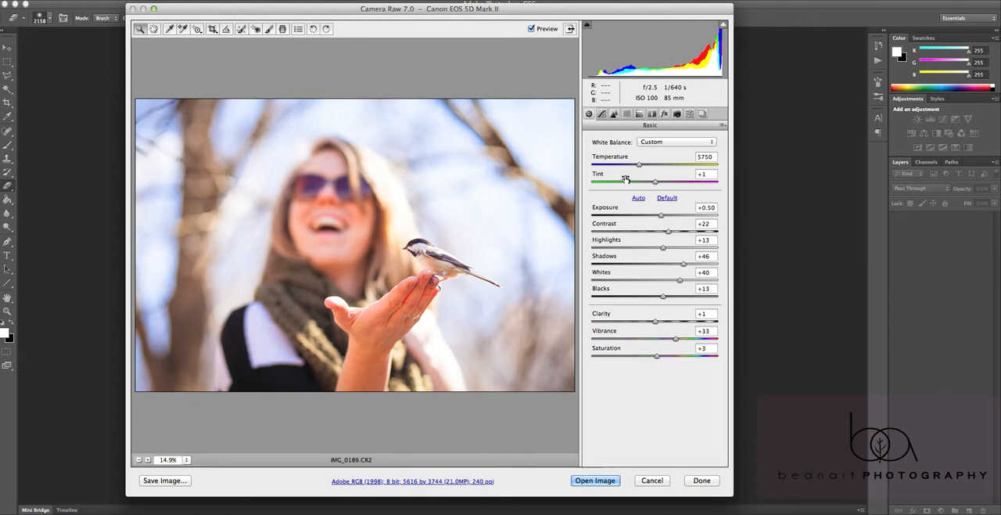
pyautogui.moveTo(429, 10); pyautogui.dragTo(427, 6)
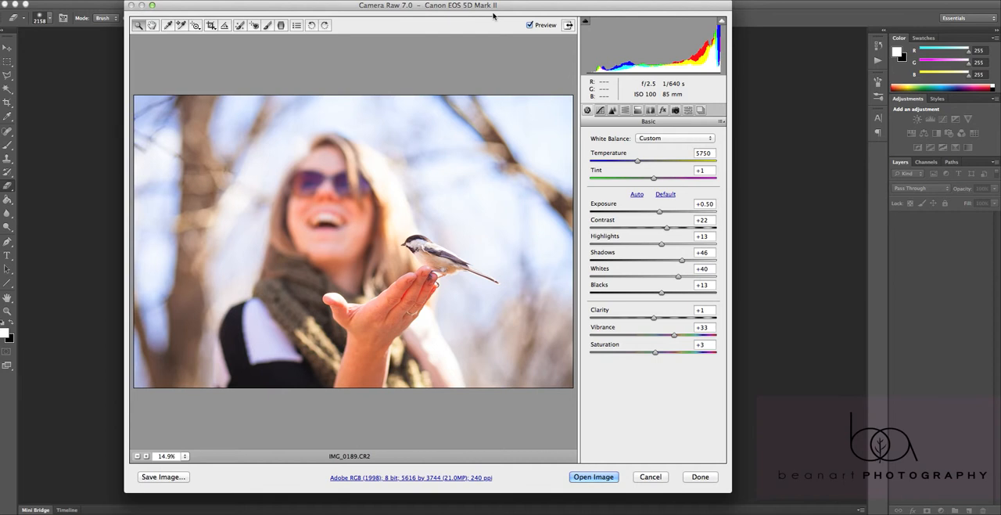
# Set the photo's temperature to 5900, shadows to +42 and vibrance to +23
pyautogui.click(639, 162)
pyautogui.moveTo(639, 163); pyautogui.dragTo(642, 164)
pyautogui.moveTo(672, 263)
pyautogui.mouseDown()
pyautogui.moveTo(689, 264)
pyautogui.moveTo(679, 265)
pyautogui.mouseUp()
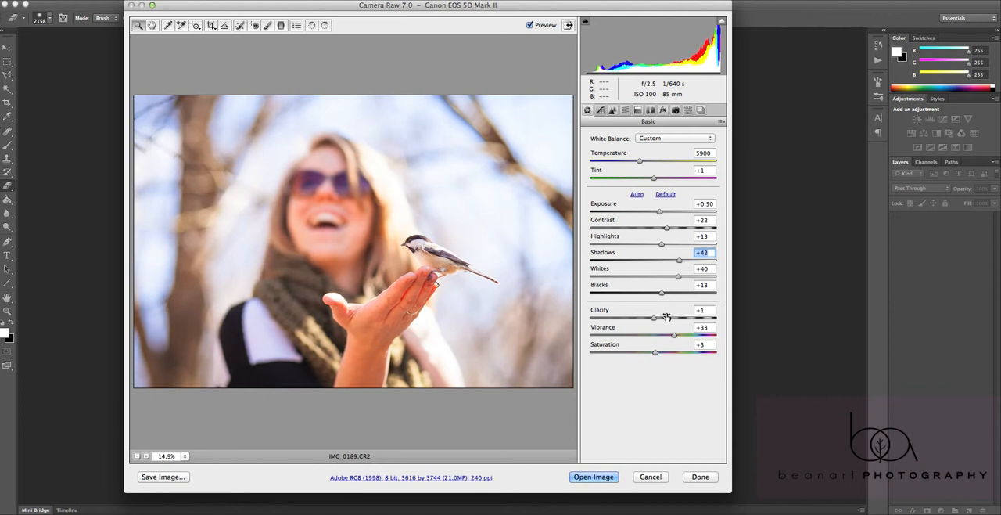
pyautogui.moveTo(666, 339); pyautogui.dragTo(666, 334)
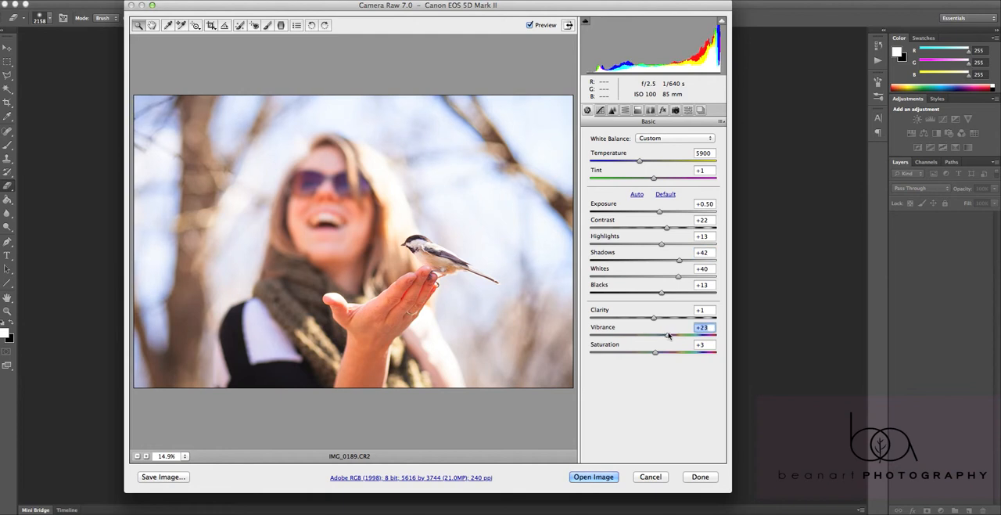
# Compare sharpening amounts of 0 and 150 on an enlarged view of the bird, returning the amount to 150
pyautogui.click(625, 110)
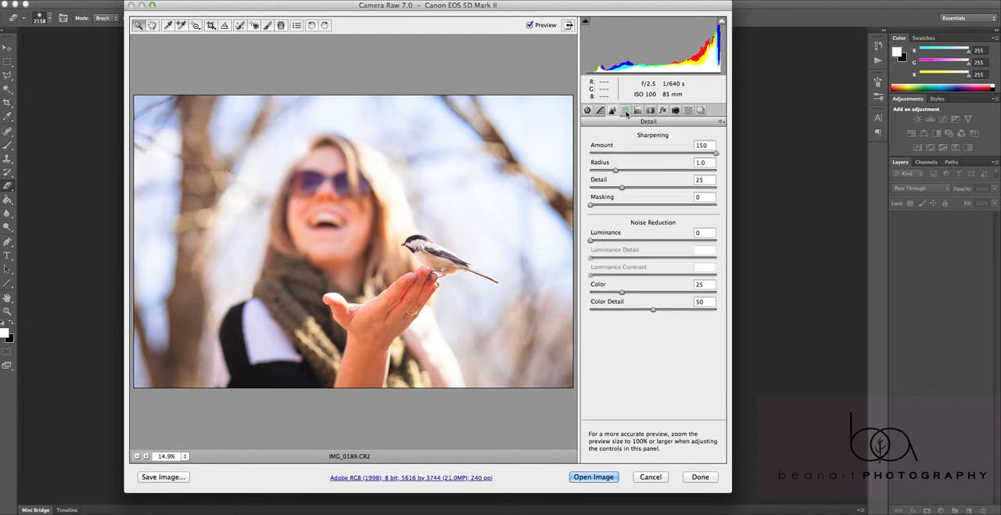
pyautogui.click(637, 110)
pyautogui.click(625, 111)
pyautogui.click(460, 274)
pyautogui.click(371, 259)
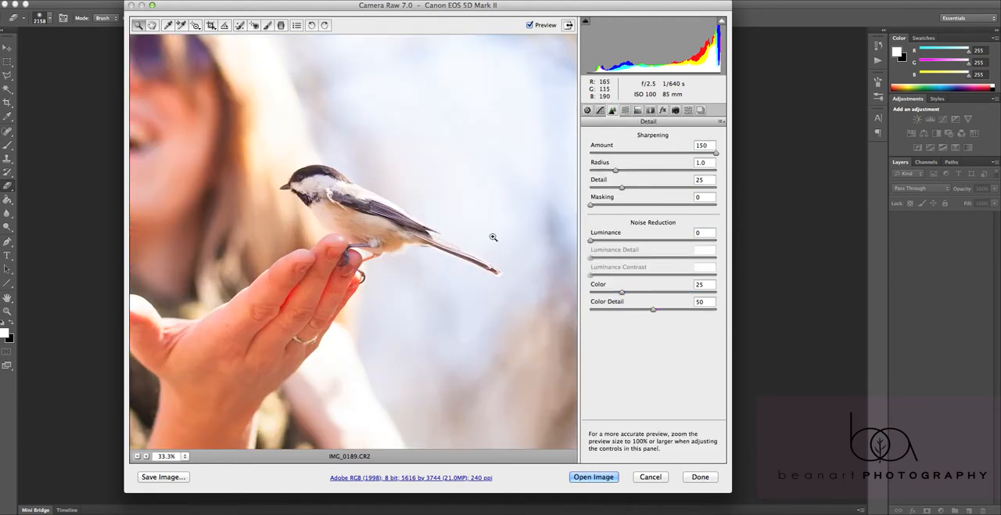
pyautogui.click(704, 146)
pyautogui.moveTo(716, 152); pyautogui.dragTo(584, 158)
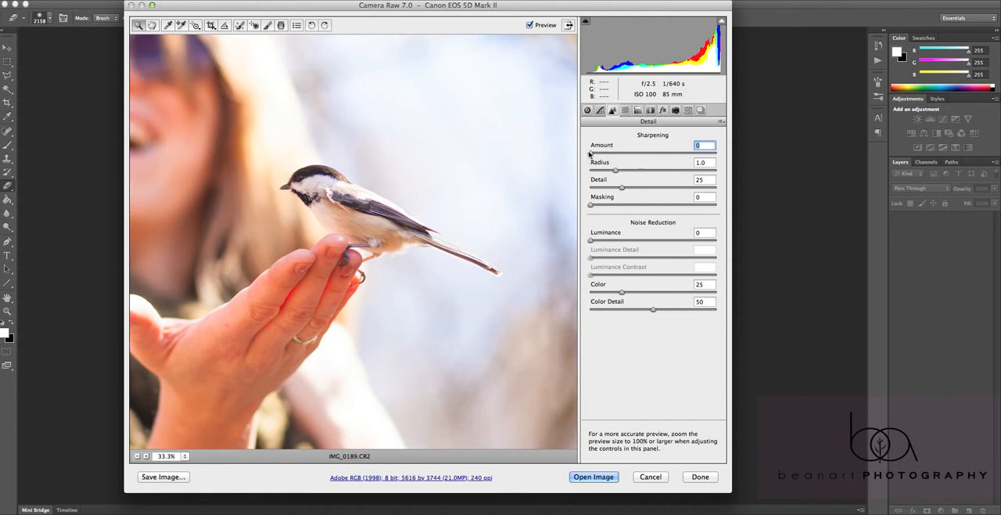
pyautogui.moveTo(590, 152); pyautogui.dragTo(770, 159)
pyautogui.write('36')
pyautogui.moveTo(729, 154); pyautogui.dragTo(742, 158)
pyautogui.click(138, 457)
pyautogui.click(137, 456)
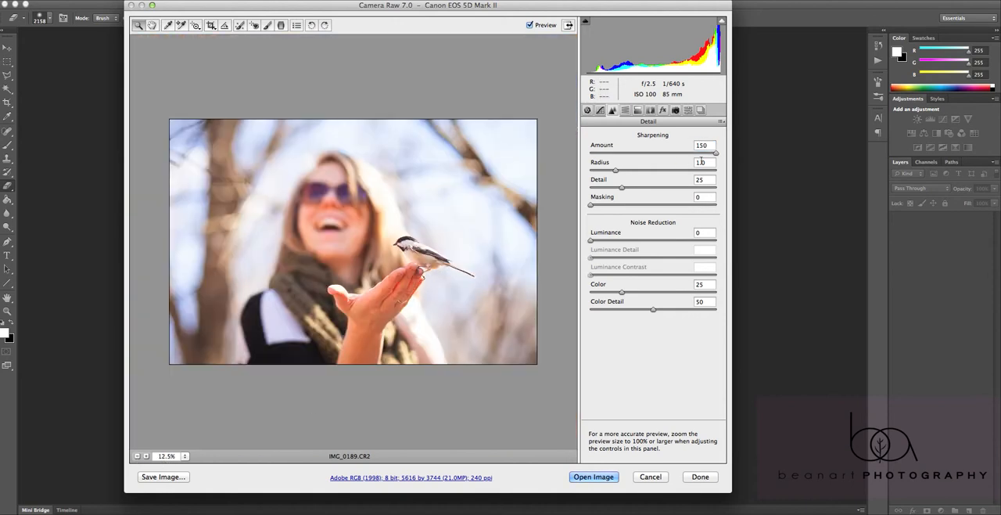
pyautogui.click(702, 145)
# Look through the remaining raw adjustment settings and open the developed photo for editing in Photoshop
pyautogui.click(638, 111)
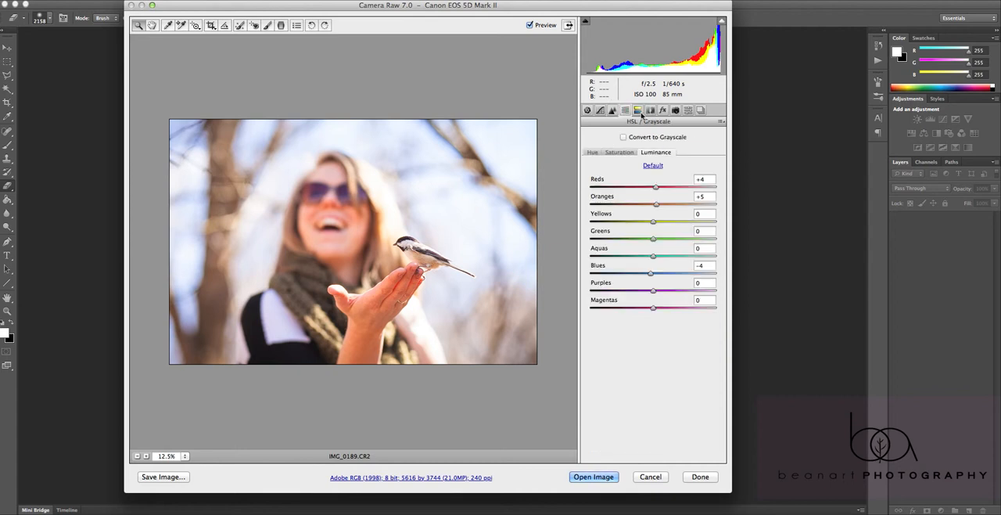
pyautogui.click(650, 110)
pyautogui.click(663, 111)
pyautogui.click(675, 110)
pyautogui.click(688, 110)
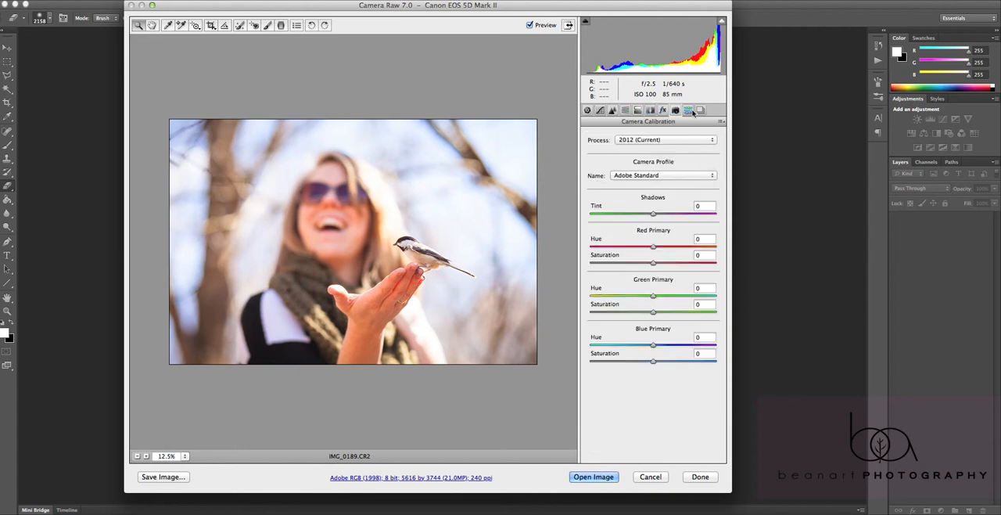
pyautogui.click(699, 111)
pyautogui.click(588, 110)
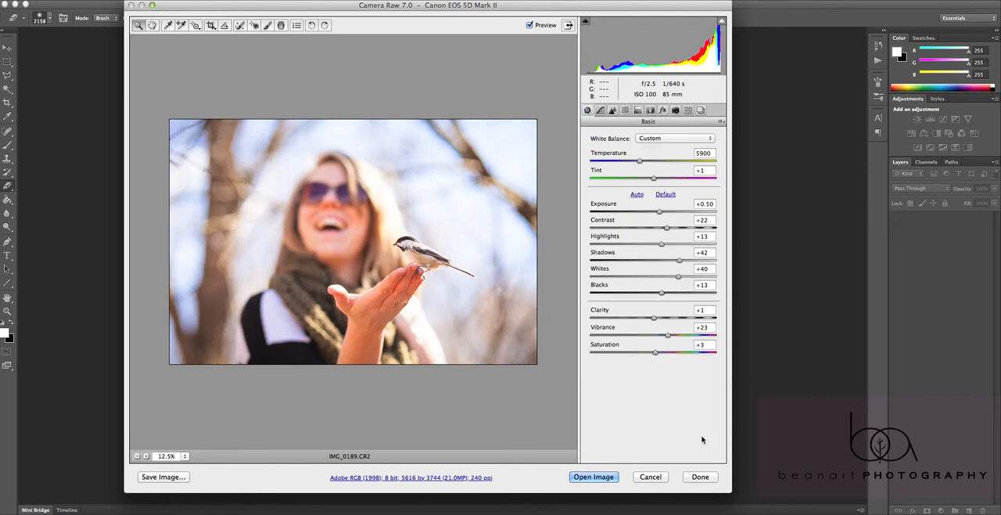
pyautogui.click(595, 476)
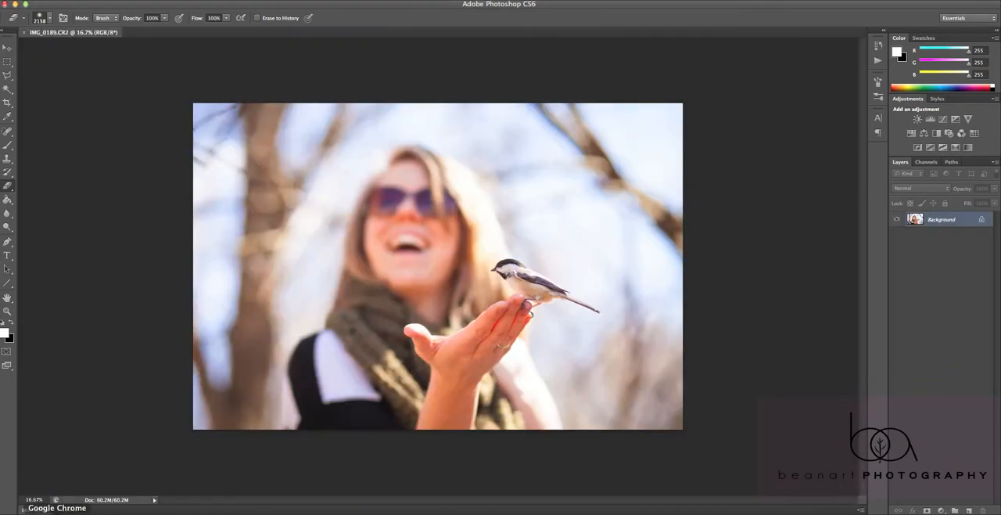
# Switch to Finder and browse through BeanArt, Photography and Photoshopping to the folder of overlay images
pyautogui.click(33, 512)
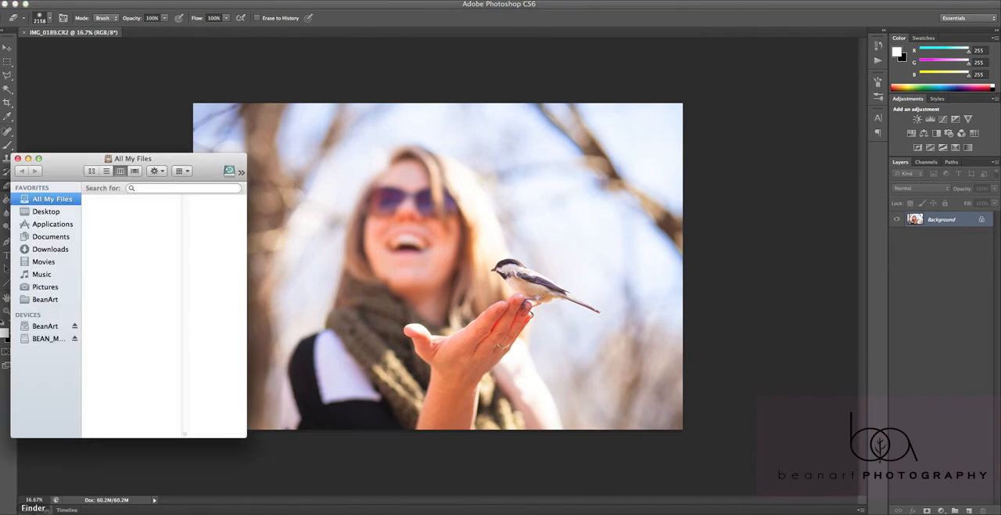
pyautogui.click(73, 300)
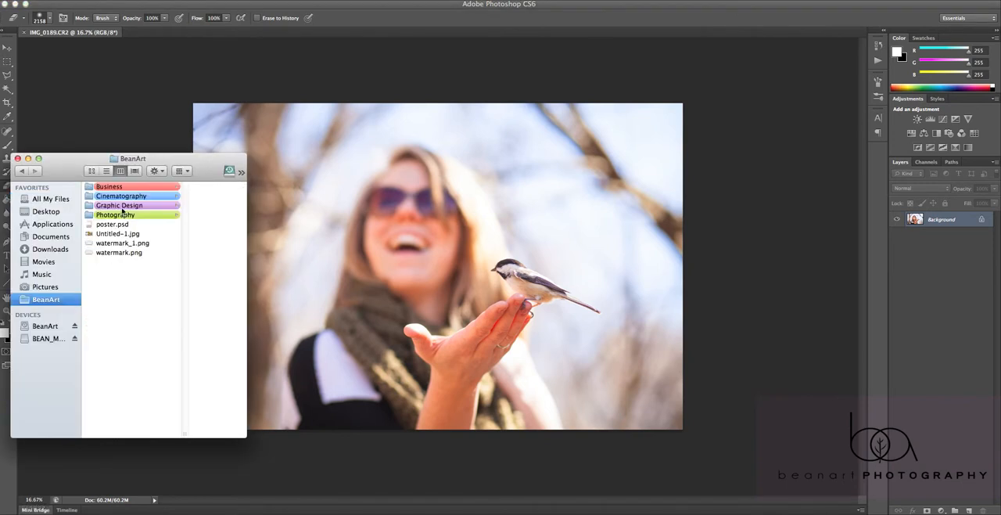
pyautogui.click(118, 216)
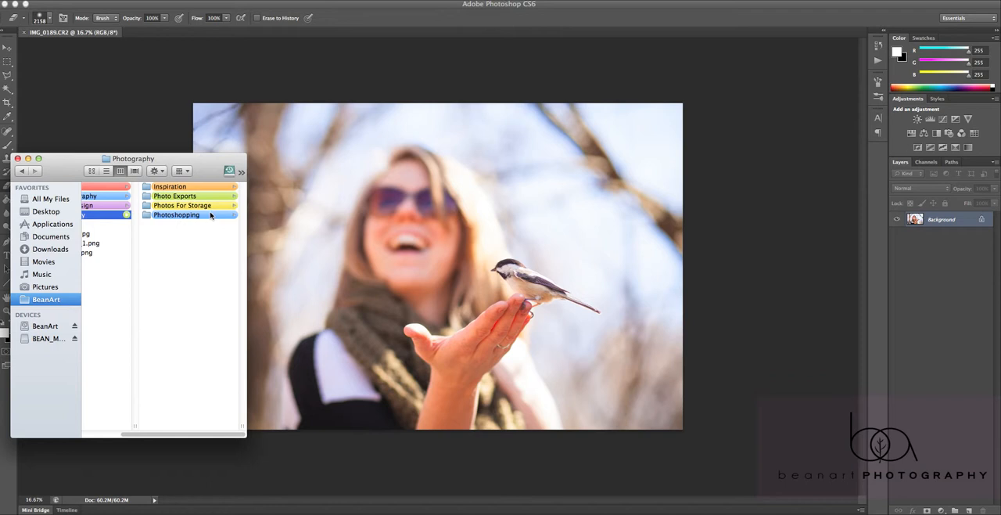
pyautogui.click(186, 213)
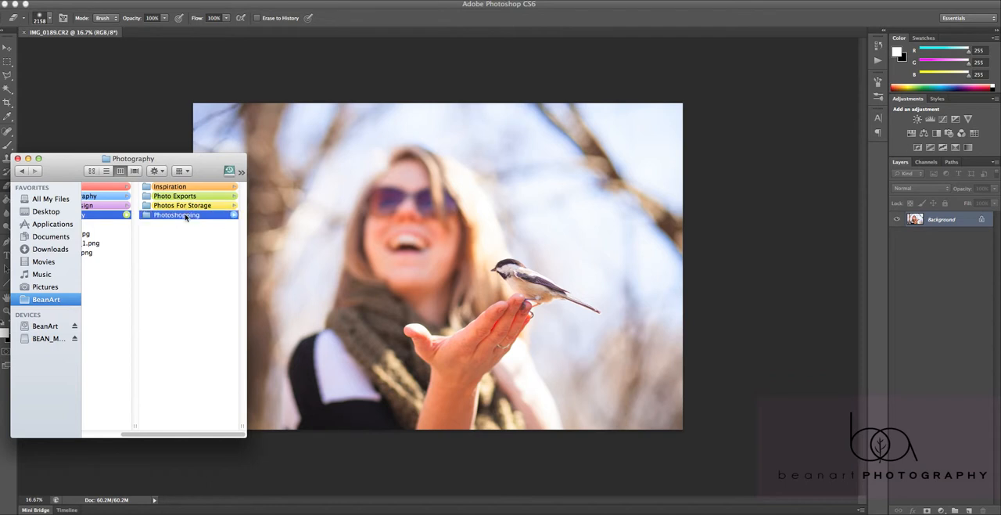
pyautogui.click(182, 206)
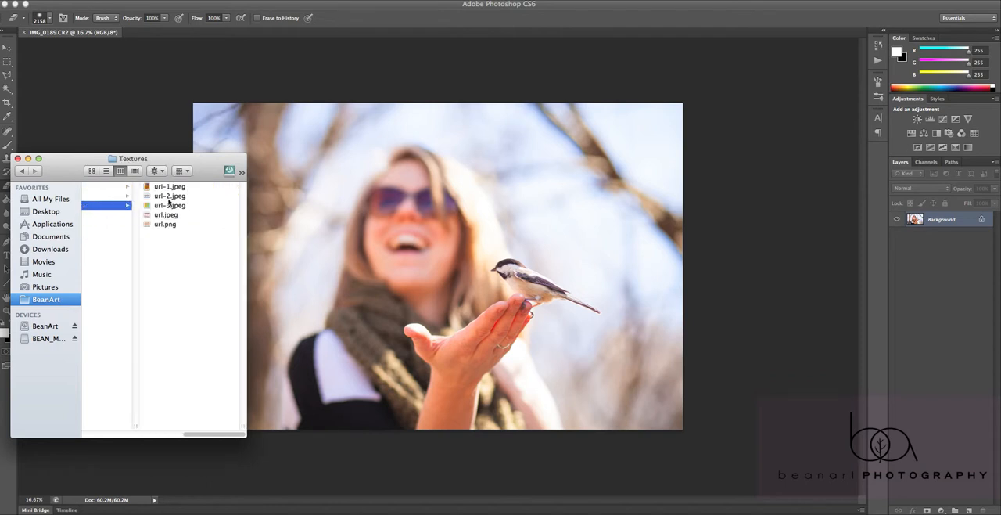
# Preview the images in the Bokeh folder and enlarge the Finder window
pyautogui.click(126, 188)
pyautogui.click(156, 189)
pyautogui.click(112, 199)
pyautogui.click(108, 205)
pyautogui.click(107, 214)
pyautogui.click(107, 224)
pyautogui.moveTo(285, 441); pyautogui.dragTo(376, 457)
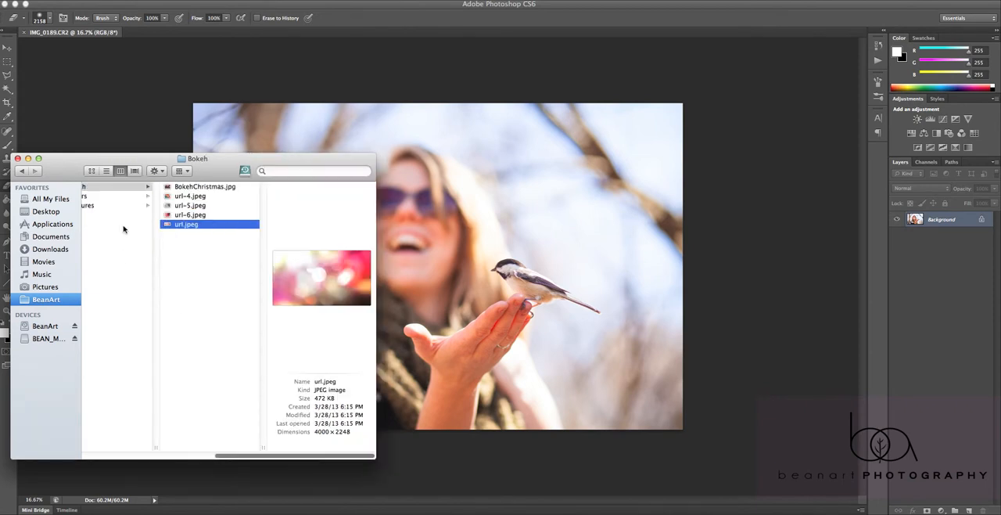
# Preview the images in the Colors folder one by one
pyautogui.click(116, 198)
pyautogui.click(197, 197)
pyautogui.click(196, 187)
pyautogui.click(195, 207)
pyautogui.click(193, 224)
pyautogui.click(193, 243)
pyautogui.click(191, 262)
pyautogui.click(191, 272)
pyautogui.click(201, 235)
pyautogui.click(200, 225)
# Preview the images in the Textures folder, from url-1.jpeg to url.png
pyautogui.click(115, 206)
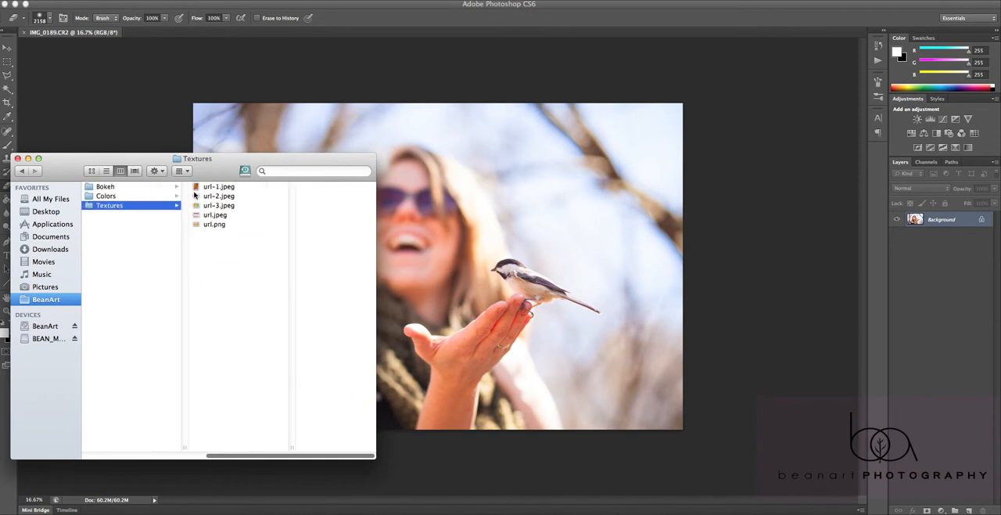
pyautogui.click(220, 188)
pyautogui.click(191, 196)
pyautogui.click(192, 206)
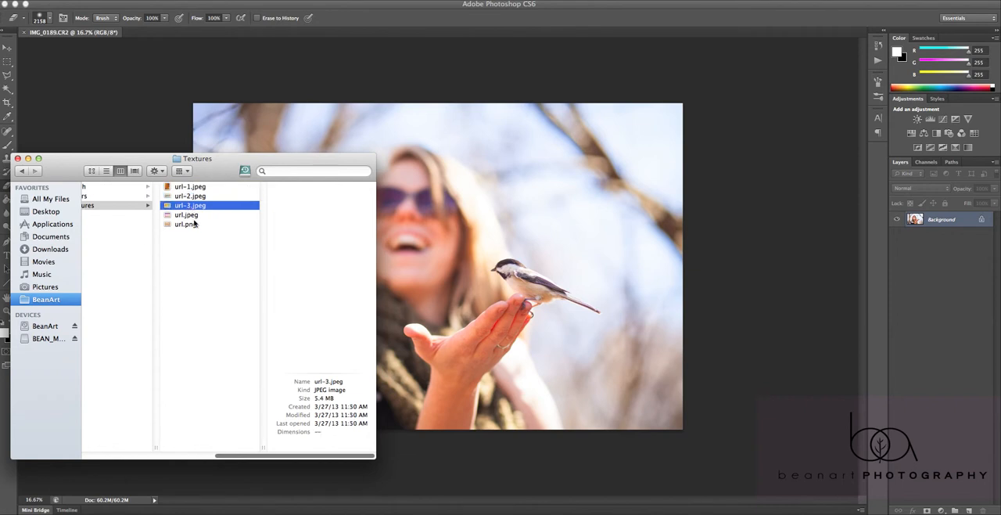
pyautogui.click(192, 215)
pyautogui.click(187, 225)
pyautogui.click(193, 196)
pyautogui.click(196, 205)
pyautogui.click(199, 188)
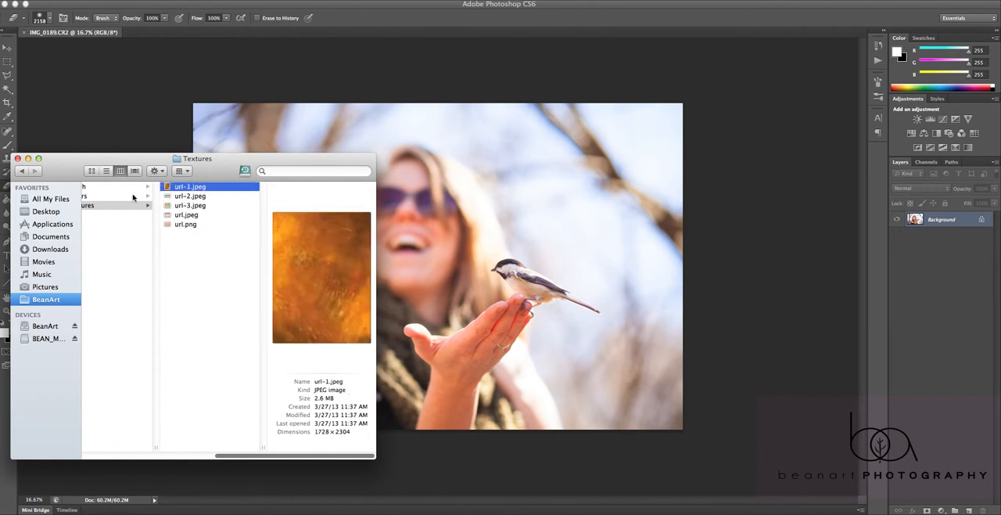
pyautogui.click(185, 205)
# Place the orange-yellow gradient url-3.jpeg from the Colors folder onto the open photo
pyautogui.moveTo(137, 160); pyautogui.dragTo(125, 152)
pyautogui.click(119, 189)
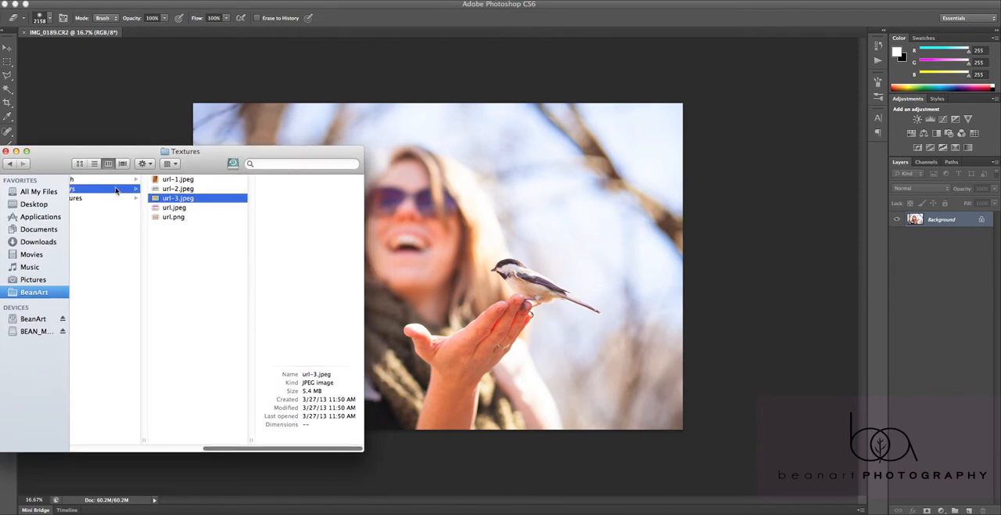
pyautogui.click(224, 198)
pyautogui.click(200, 237)
pyautogui.moveTo(212, 160); pyautogui.dragTo(219, 182)
pyautogui.moveTo(219, 214); pyautogui.dragTo(183, 150)
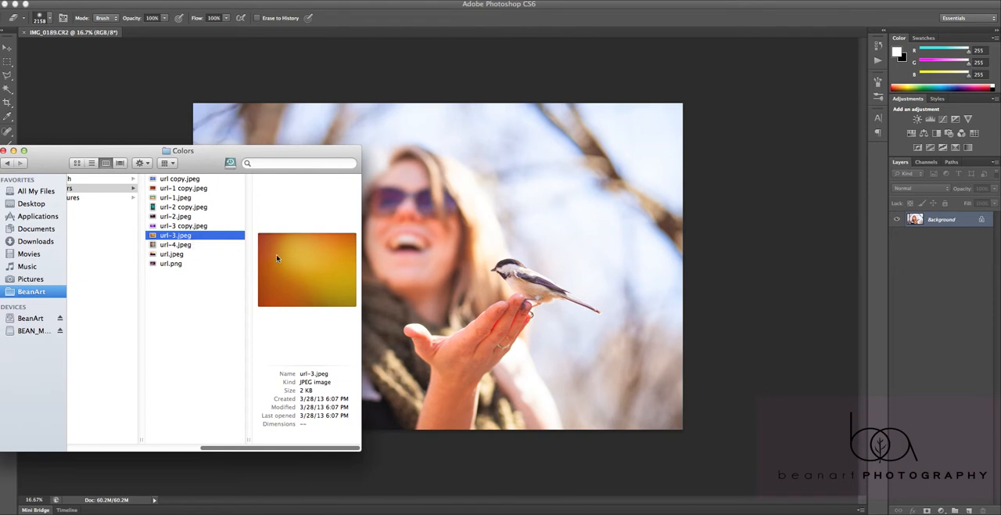
pyautogui.moveTo(300, 263); pyautogui.dragTo(501, 261)
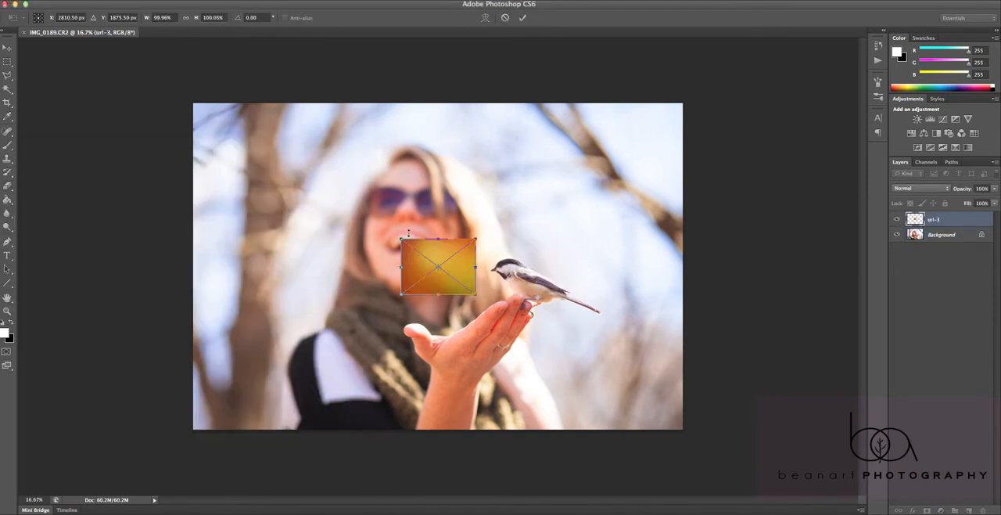
# Enlarge the placed url-3 gradient to about 25.5 by 16.9 in so it covers the whole photo, and commit the placement
pyautogui.moveTo(400, 238); pyautogui.dragTo(174, 67)
pyautogui.moveTo(336, 133); pyautogui.dragTo(317, 156)
pyautogui.moveTo(465, 316)
pyautogui.mouseDown()
pyautogui.moveTo(684, 445)
pyautogui.moveTo(689, 438)
pyautogui.mouseUp()
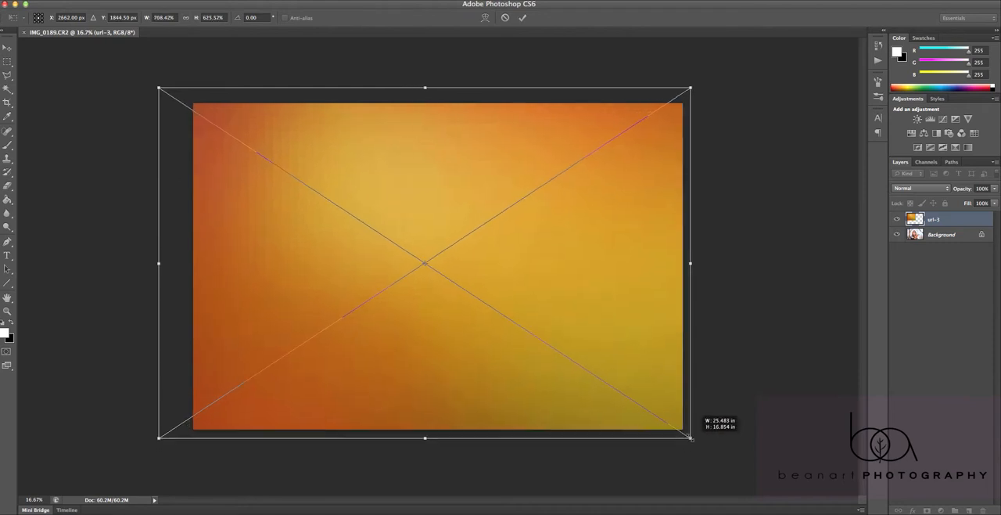
pyautogui.press('Return')
pyautogui.press('e')
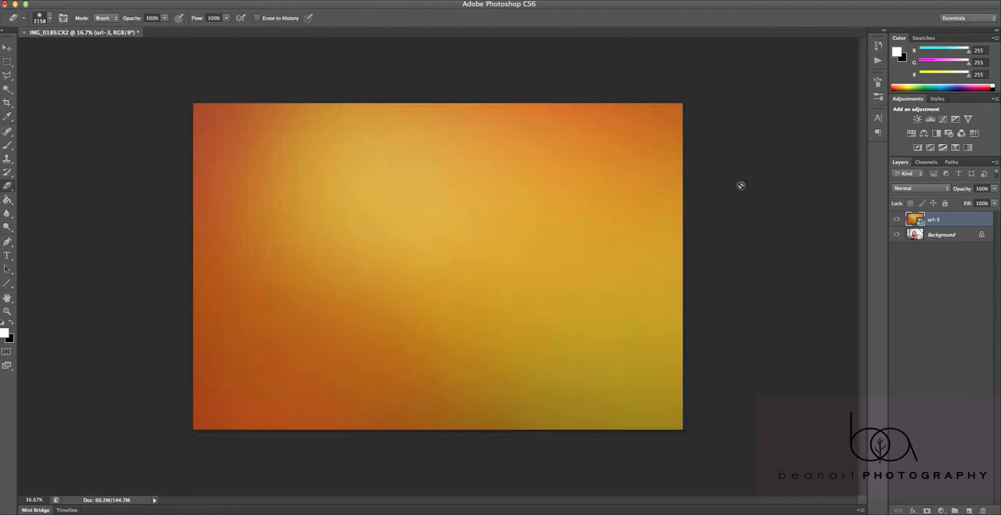
# Try the Screen and Soft Light blend modes on the url-3 gradient layer
pyautogui.click(918, 189)
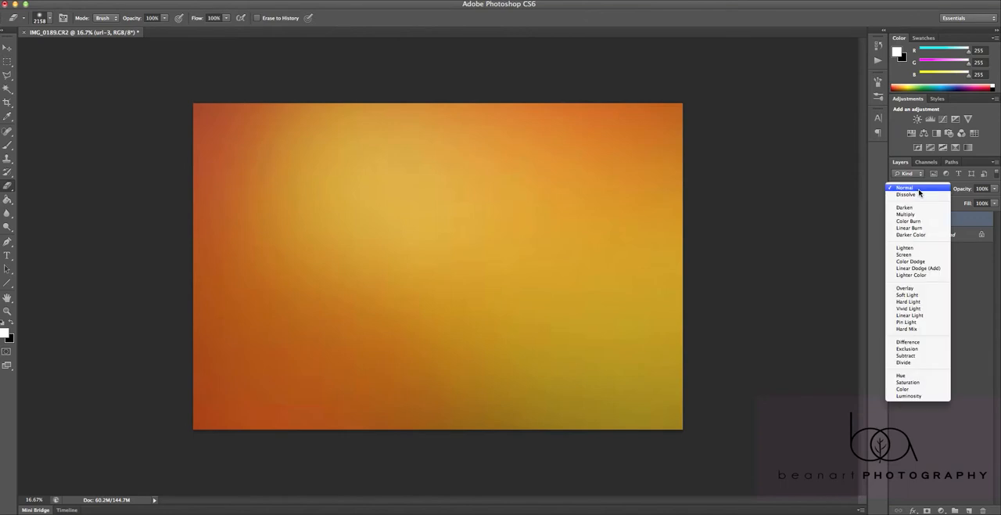
pyautogui.click(905, 255)
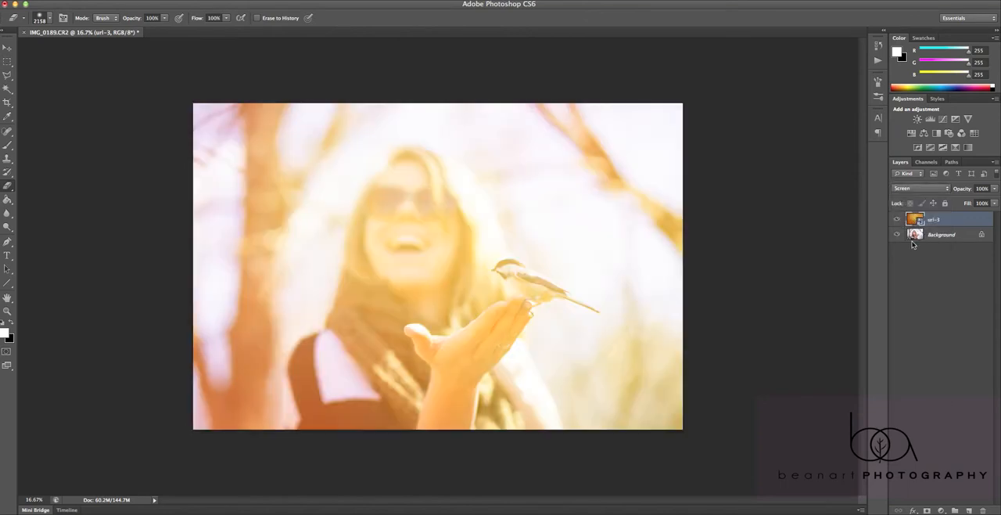
pyautogui.click(912, 194)
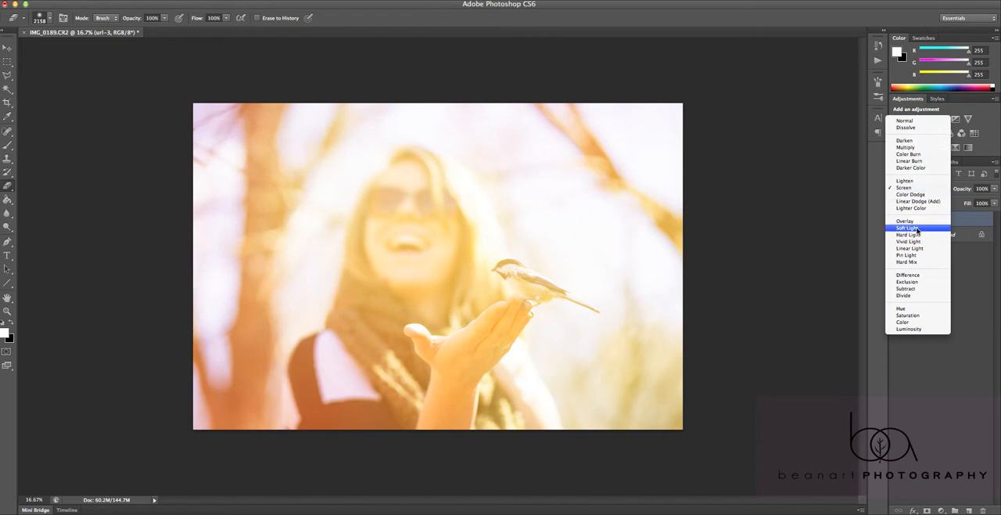
pyautogui.click(915, 228)
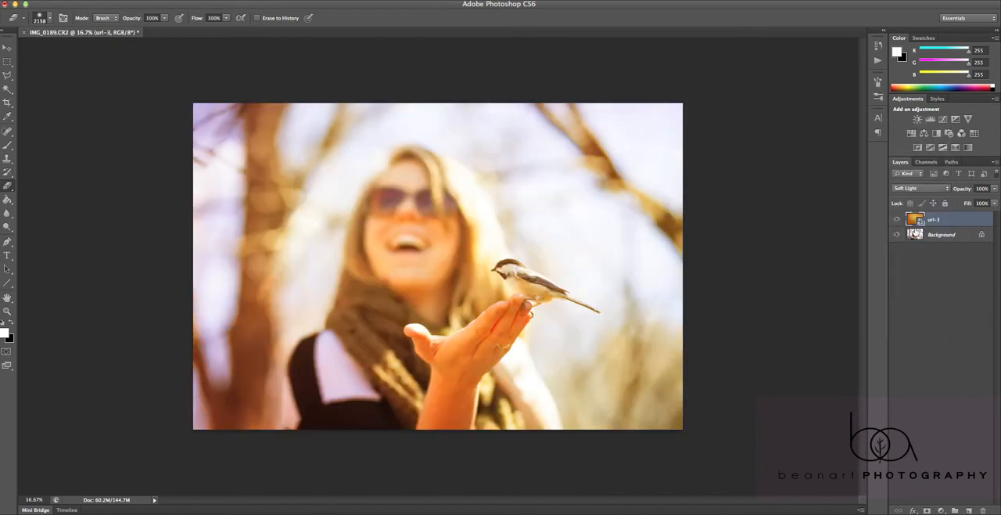
# Compare the Screen and Lighten blend modes on the url-3 gradient layer, leaving it on Screen
pyautogui.click(918, 192)
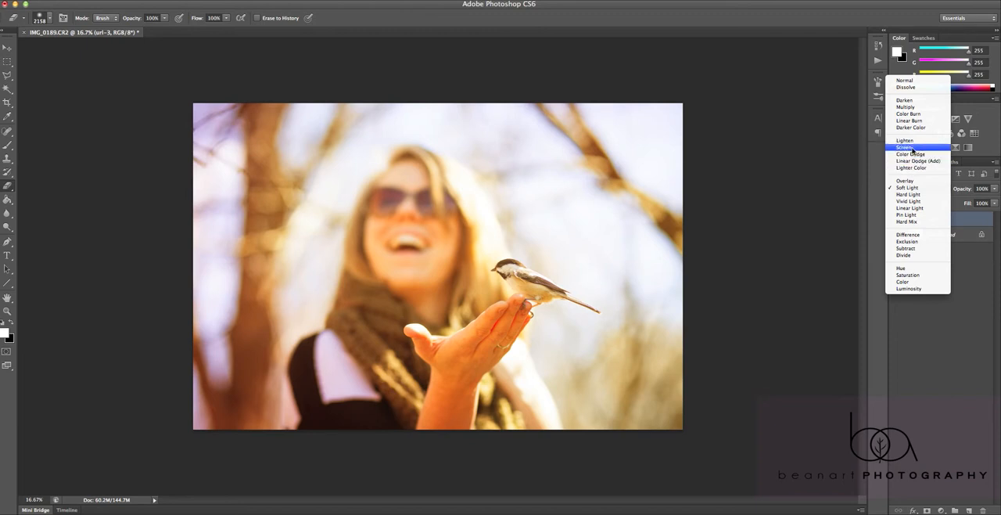
pyautogui.click(909, 147)
pyautogui.click(912, 189)
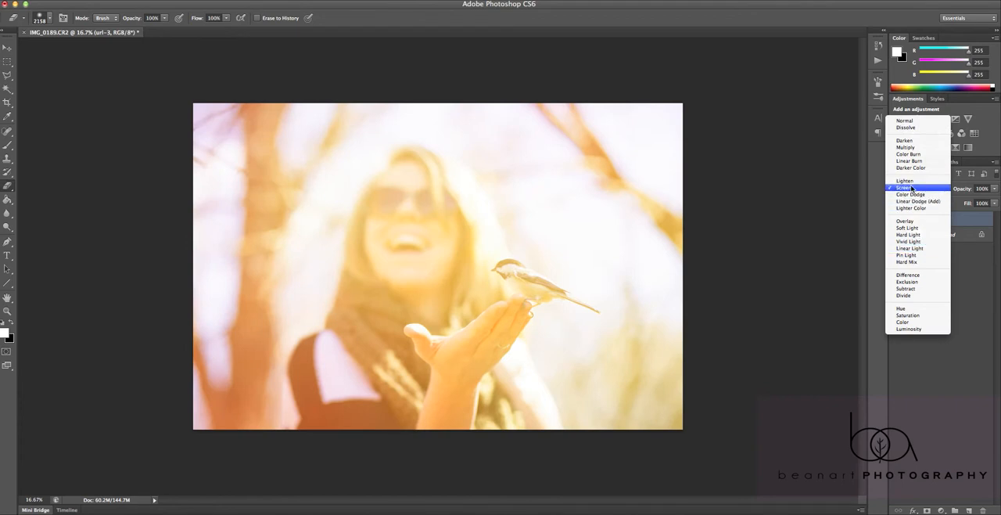
pyautogui.click(906, 181)
pyautogui.click(910, 190)
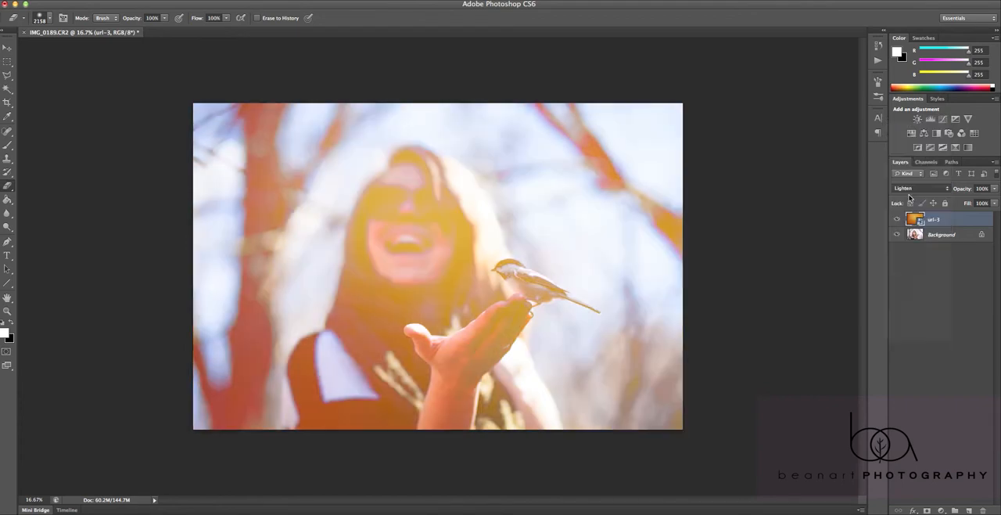
pyautogui.click(909, 195)
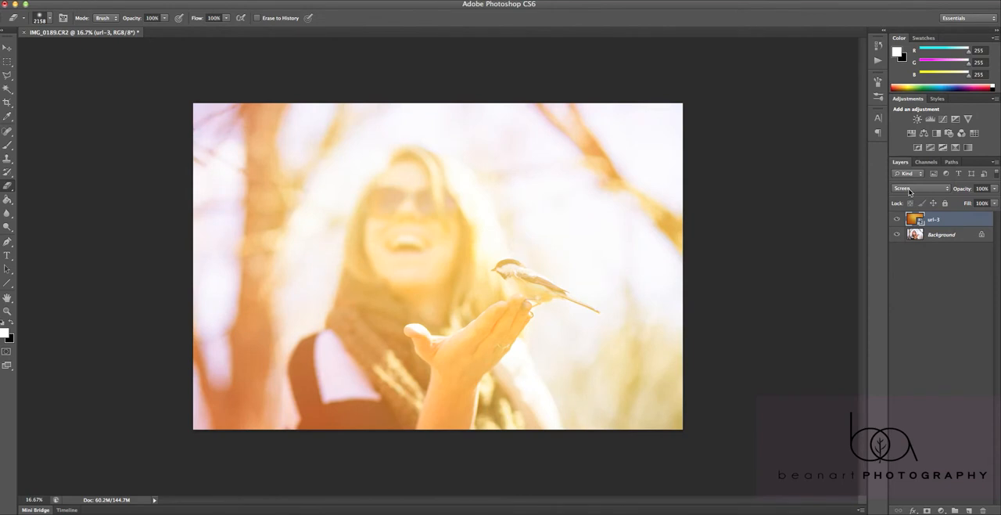
# Rasterize the url-3 smart object so the gradient can be erased
pyautogui.click(416, 255)
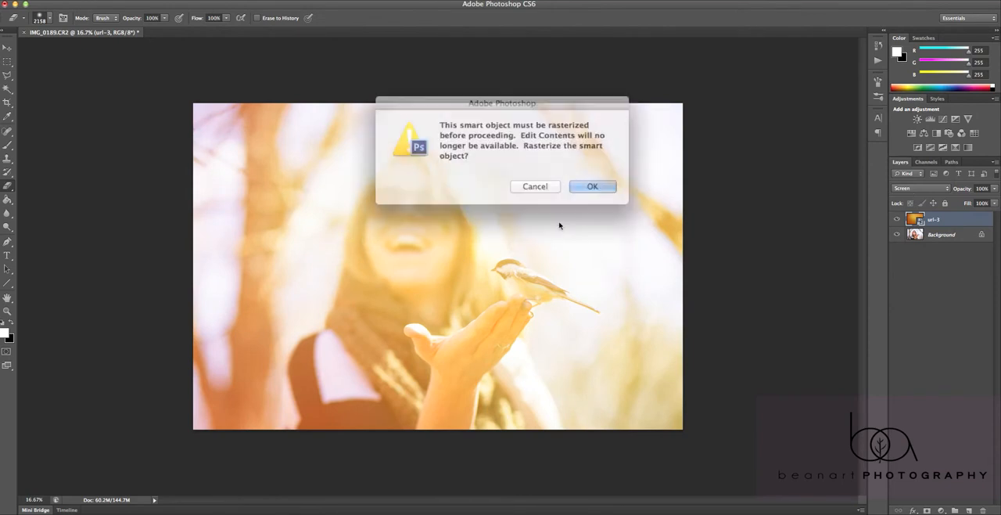
pyautogui.click(580, 182)
pyautogui.press('v')
pyautogui.moveTo(410, 298)
pyautogui.mouseDown()
pyautogui.moveTo(398, 290)
pyautogui.moveTo(405, 294)
pyautogui.mouseUp()
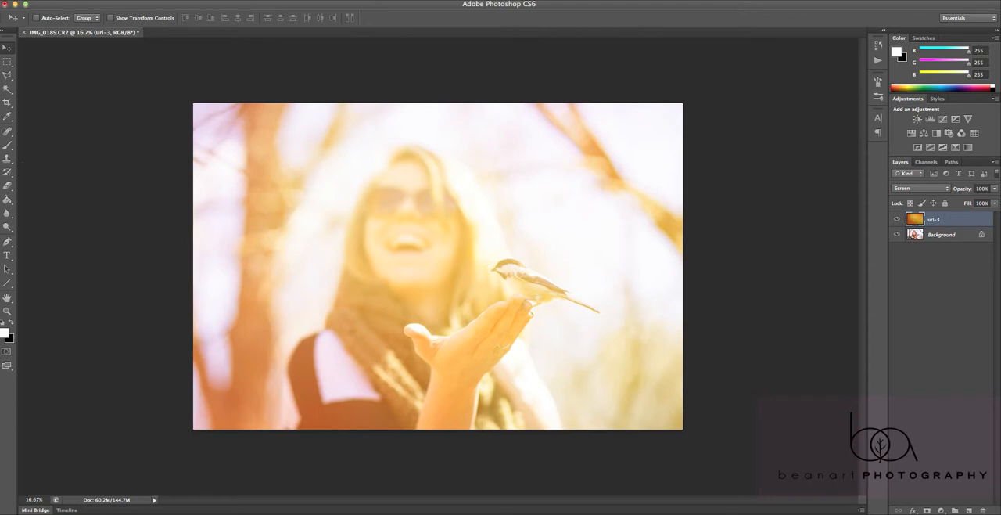
# Lower the url-3 layer's opacity to 85% and its fill to 86%
pyautogui.click(995, 189)
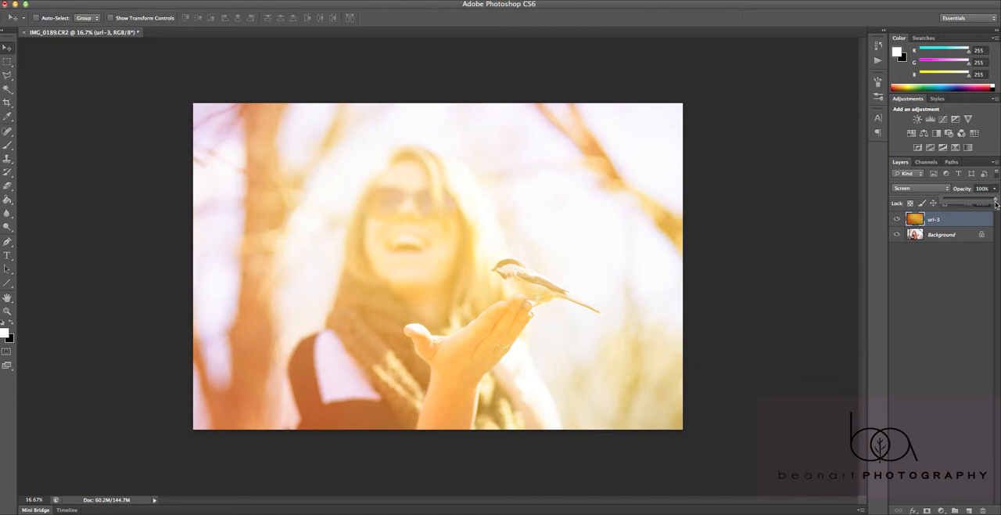
pyautogui.click(983, 202)
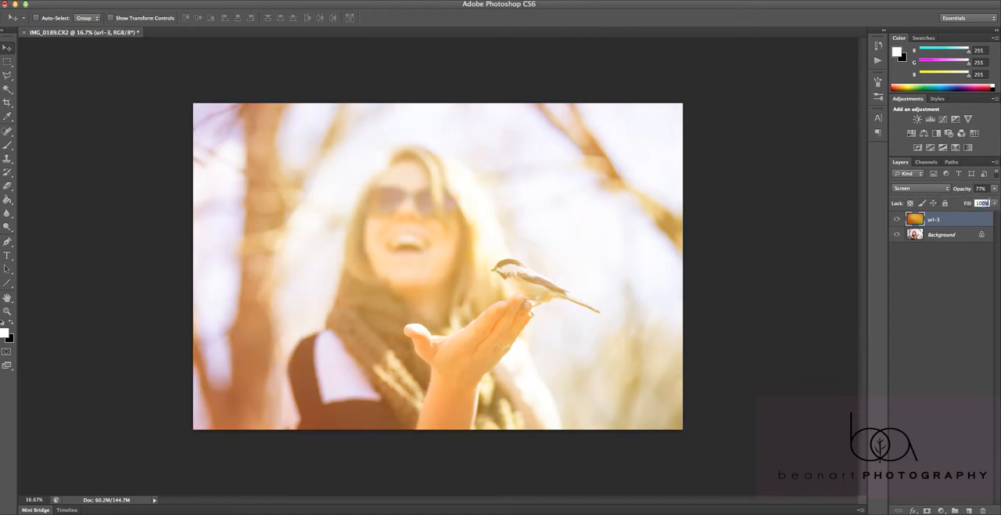
pyautogui.press('Tab')
# Erase the gradient over the bird and the outstretched hand with the Eraser at 100% opacity
pyautogui.click(12, 186)
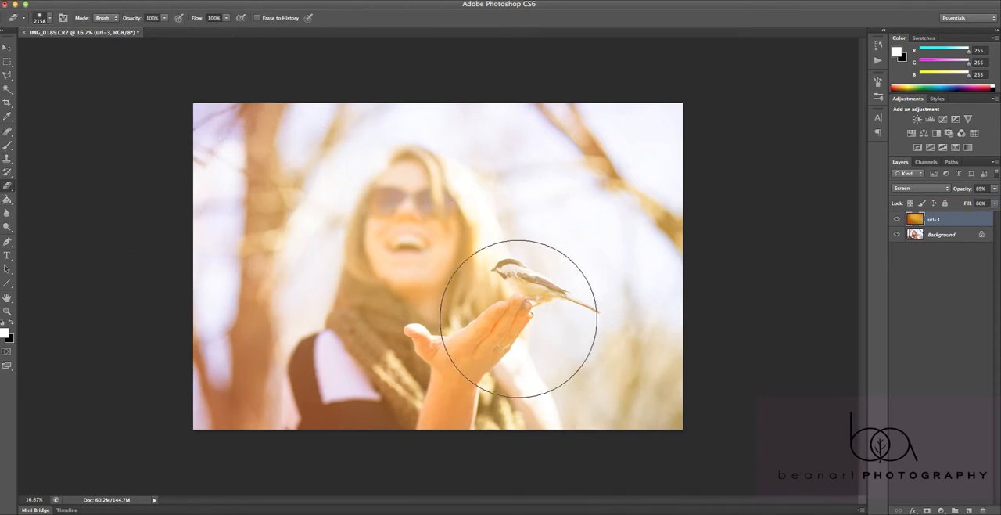
pyautogui.moveTo(527, 309)
pyautogui.mouseDown()
pyautogui.moveTo(490, 324)
pyautogui.moveTo(474, 361)
pyautogui.mouseUp()
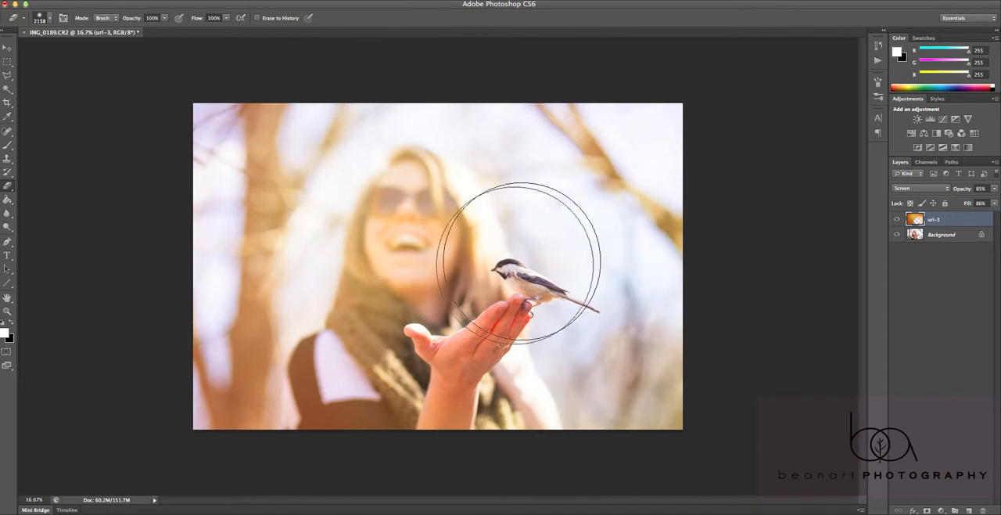
# Try erasing the gradient over the woman's scarf and dark top at full eraser strength, and undo the strokes
pyautogui.moveTo(380, 358)
pyautogui.mouseDown()
pyautogui.moveTo(289, 414)
pyautogui.moveTo(250, 428)
pyautogui.moveTo(294, 424)
pyautogui.moveTo(454, 205)
pyautogui.moveTo(538, 198)
pyautogui.moveTo(467, 186)
pyautogui.moveTo(455, 212)
pyautogui.moveTo(485, 271)
pyautogui.moveTo(560, 250)
pyautogui.mouseUp()
pyautogui.press('super+z')
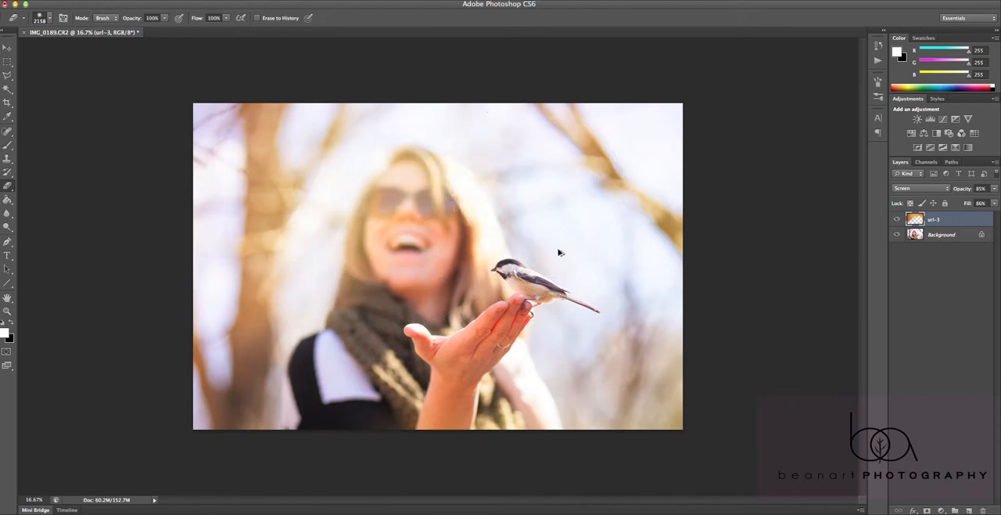
pyautogui.press('super+alt+z')
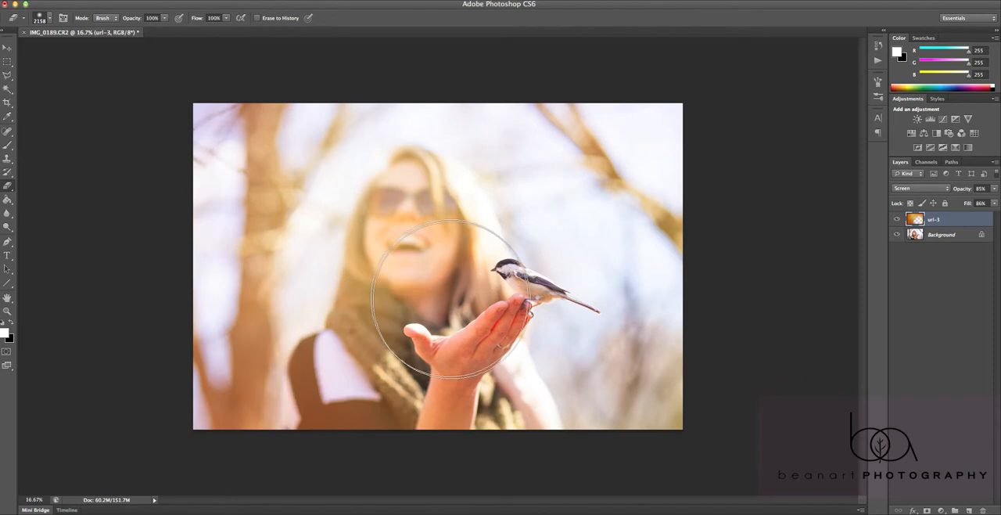
# Set the Eraser opacity to 47% and partly erase the gradient over the scarf and dark top
pyautogui.click(165, 18)
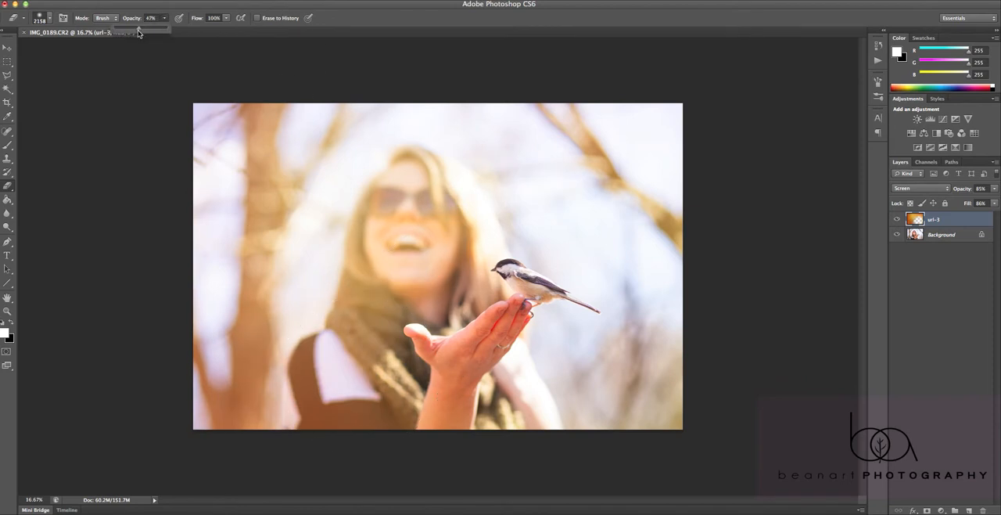
pyautogui.click(360, 365)
pyautogui.moveTo(371, 380)
pyautogui.mouseDown()
pyautogui.moveTo(365, 334)
pyautogui.moveTo(357, 349)
pyautogui.mouseUp()
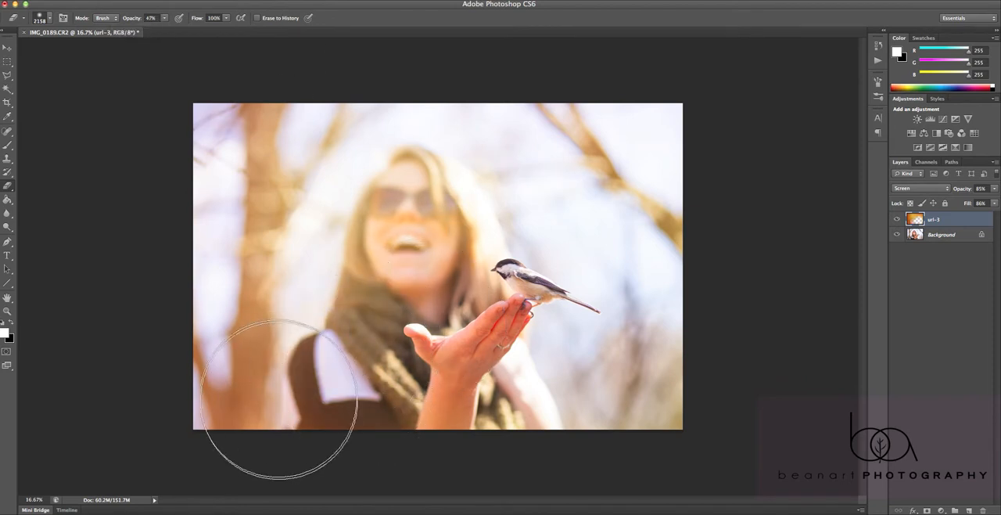
pyautogui.moveTo(279, 398); pyautogui.dragTo(360, 349)
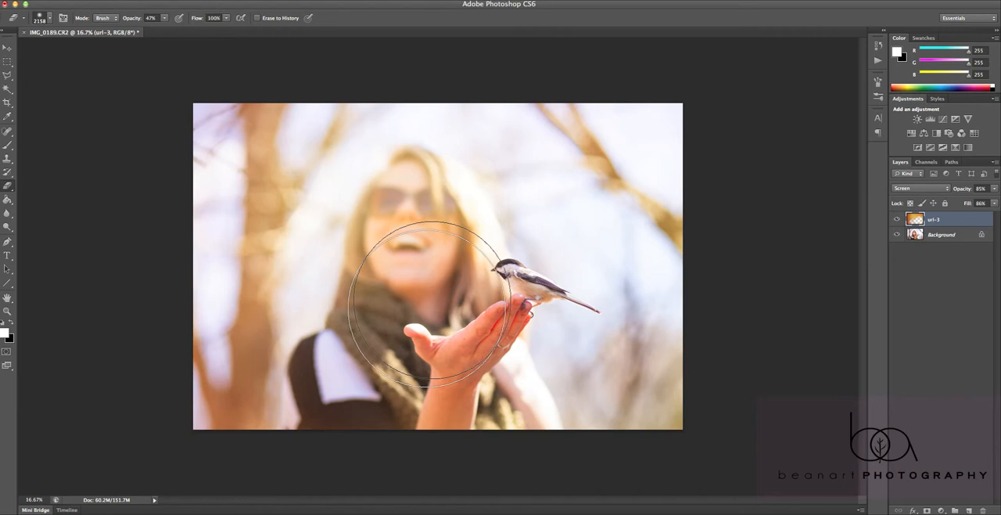
# Lightly erase the gradient over the woman's face with the Eraser at 31% opacity, and set the url-3 layer's opacity to 88%
pyautogui.click(159, 29)
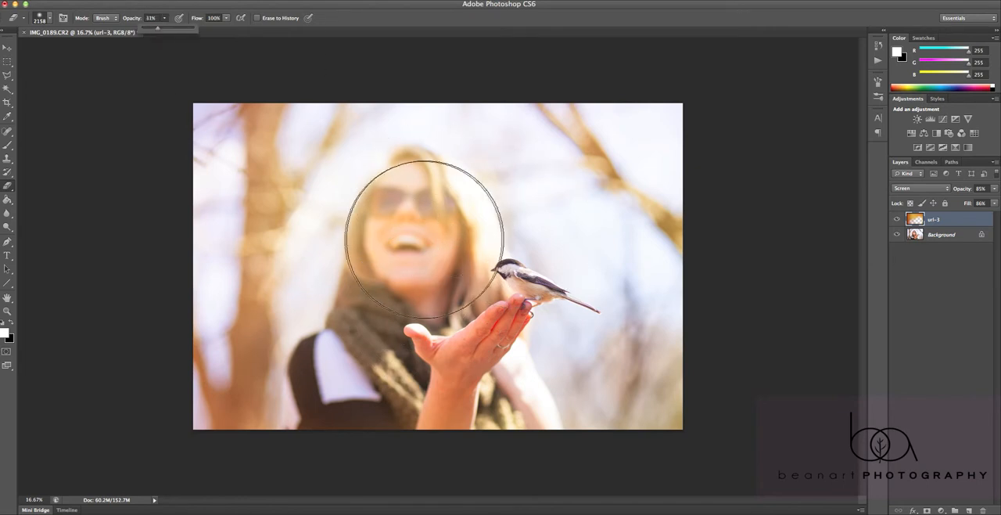
pyautogui.click(427, 256)
pyautogui.moveTo(447, 262); pyautogui.dragTo(549, 266)
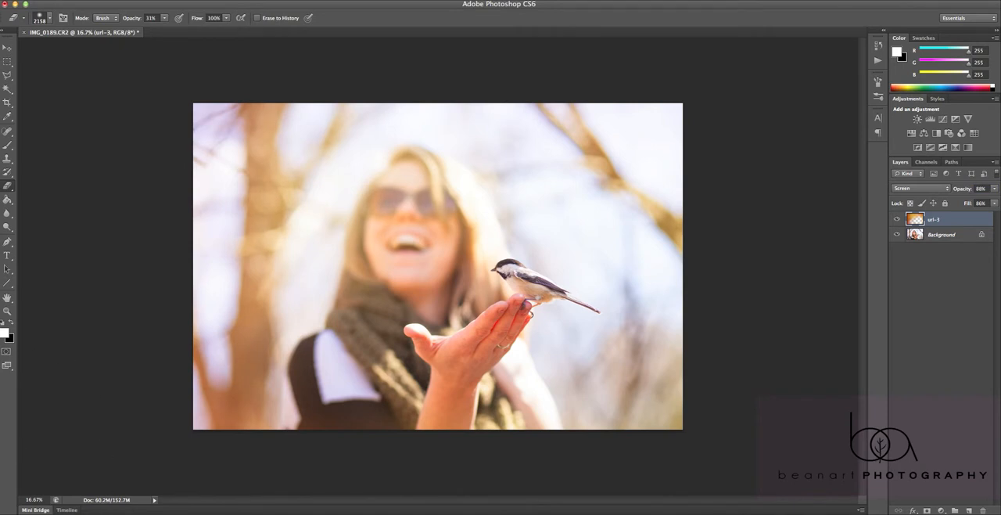
# Apply a Photo Filter adjustment to the url-3 layer with the custom orange color ffb123 at 30% density
pyautogui.click(131, 0)
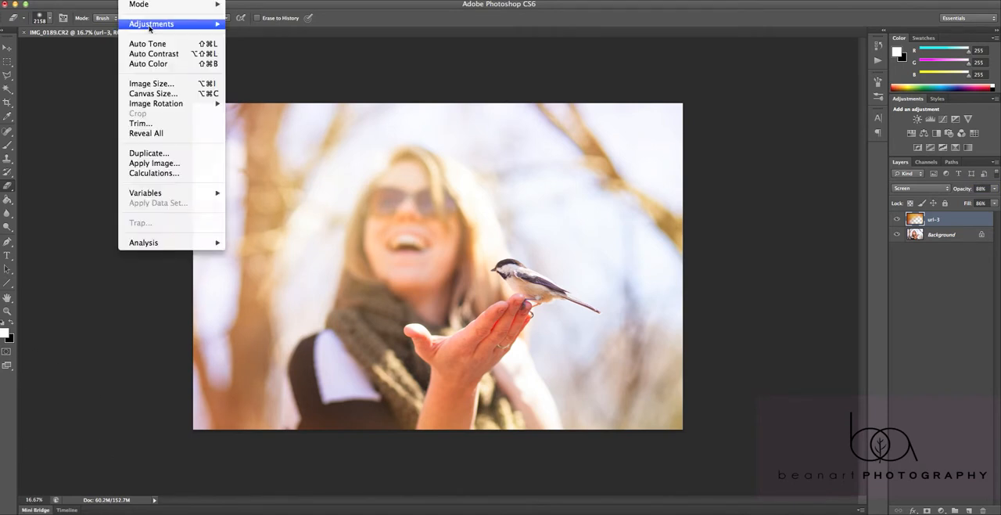
pyautogui.moveTo(149, 27)
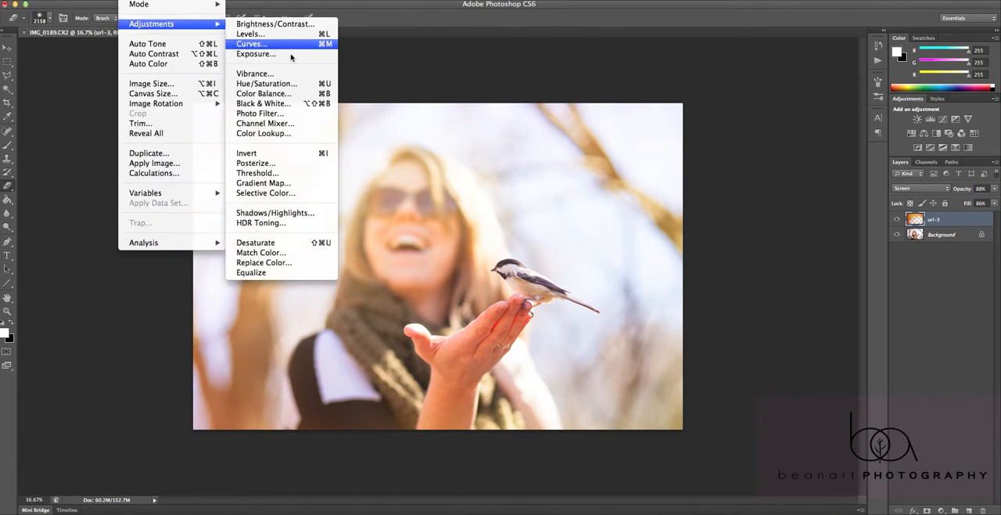
pyautogui.click(300, 114)
pyautogui.click(748, 202)
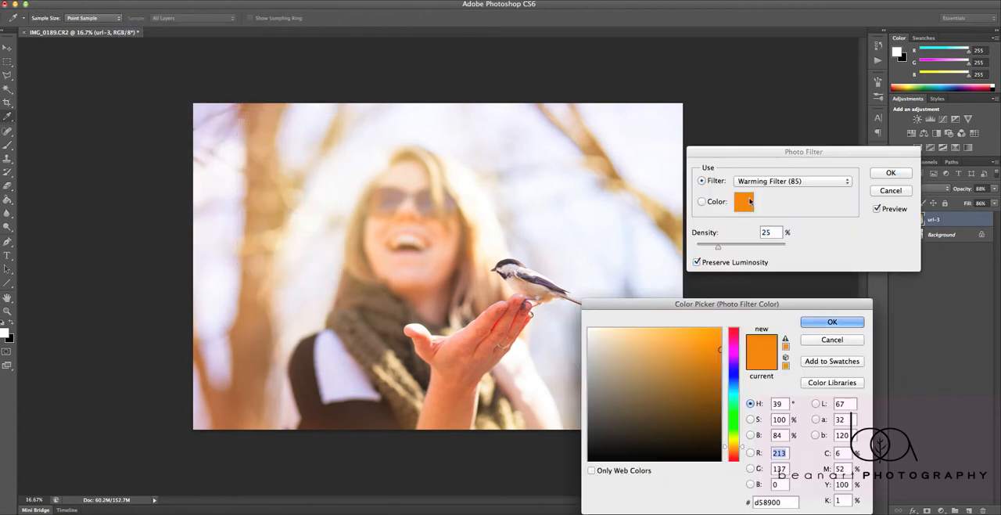
pyautogui.moveTo(721, 349)
pyautogui.mouseDown()
pyautogui.moveTo(693, 342)
pyautogui.moveTo(692, 326)
pyautogui.moveTo(703, 327)
pyautogui.mouseUp()
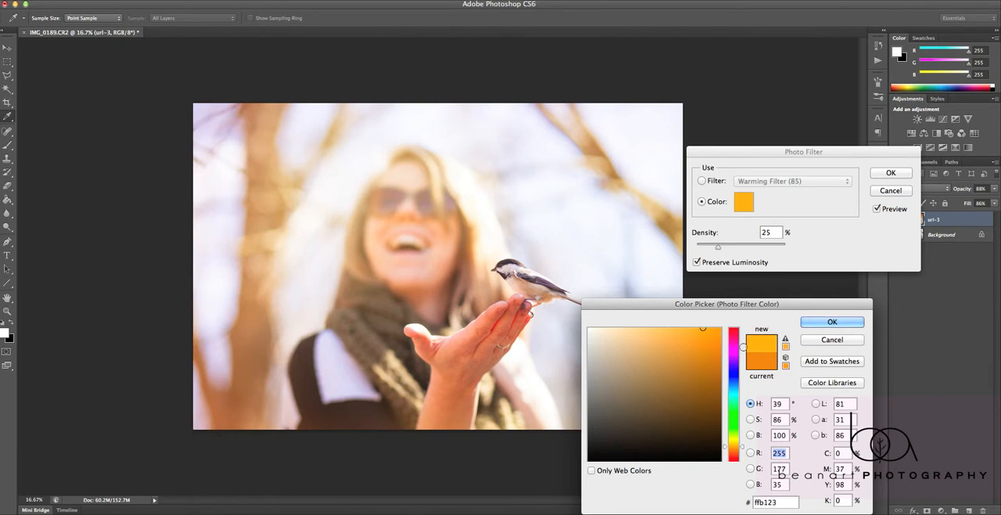
pyautogui.click(817, 322)
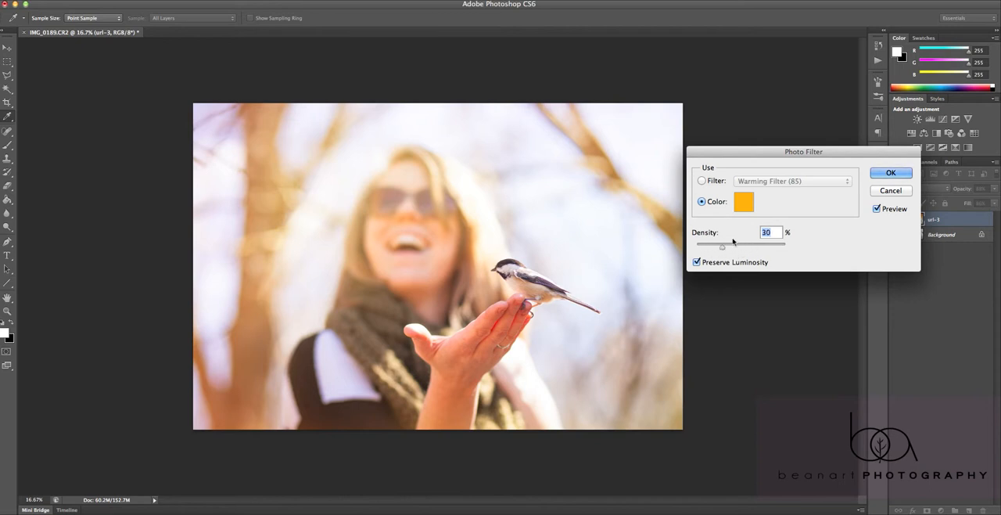
pyautogui.click(890, 174)
# Switch to Finder and preview the other gradient images in the Colors folder, including url-4, url, url-2 copy, url-1 and url-1 copy
pyautogui.click(34, 513)
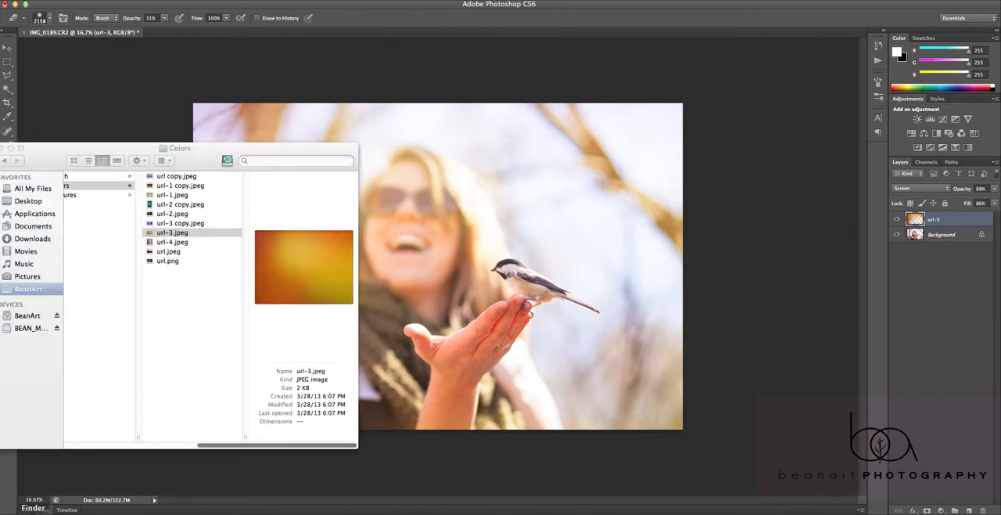
pyautogui.click(181, 245)
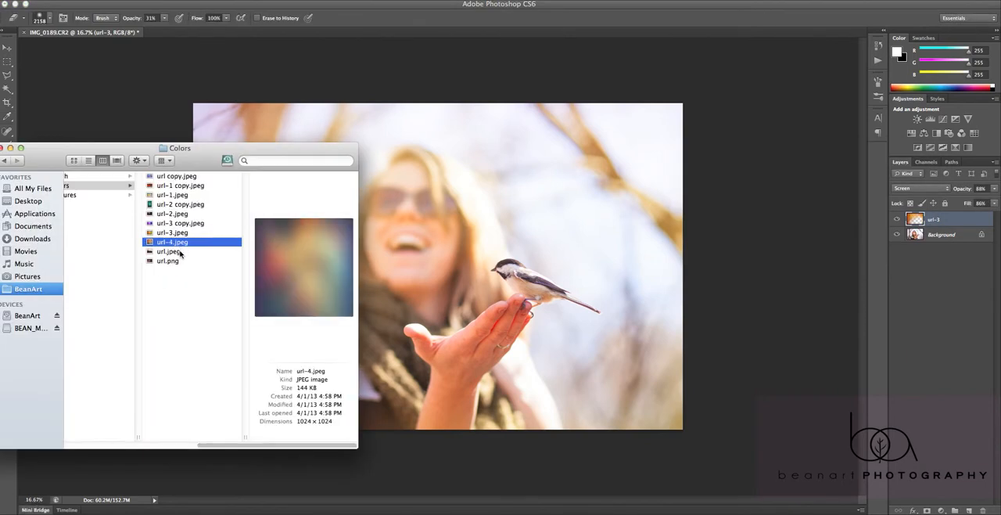
pyautogui.click(178, 252)
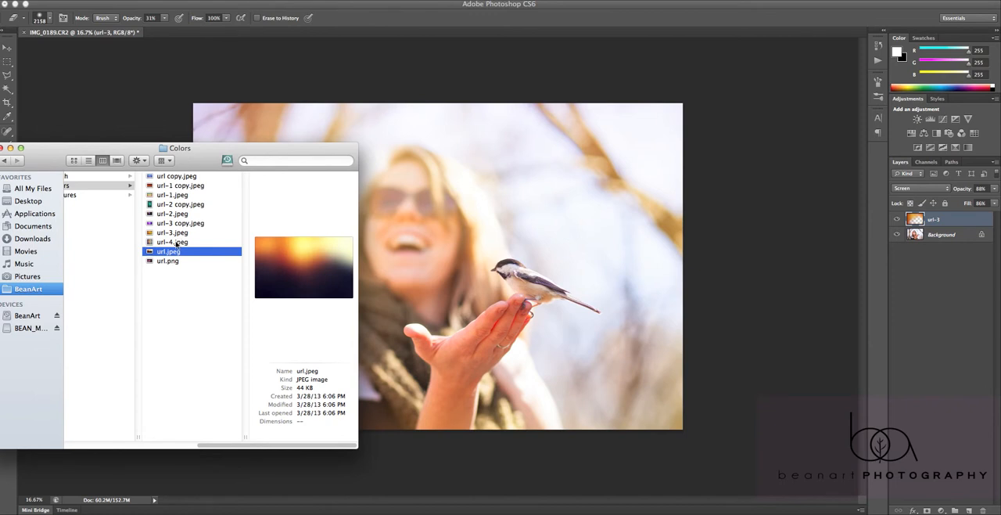
pyautogui.click(177, 244)
pyautogui.click(173, 205)
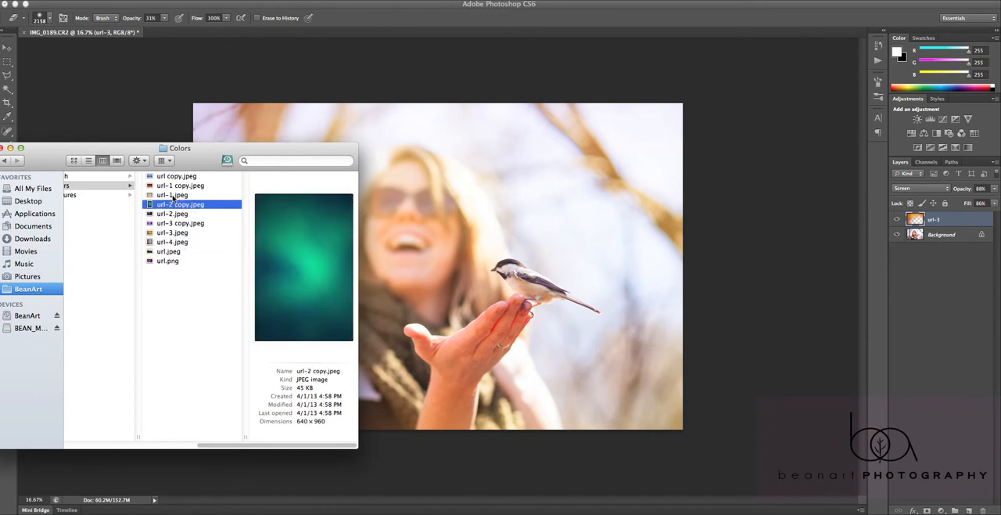
pyautogui.click(172, 195)
pyautogui.click(175, 186)
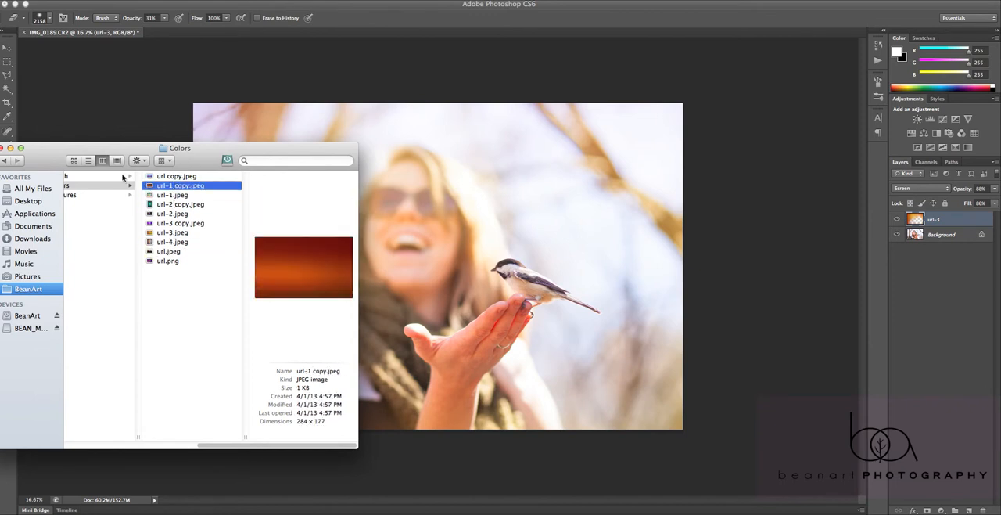
pyautogui.click(167, 107)
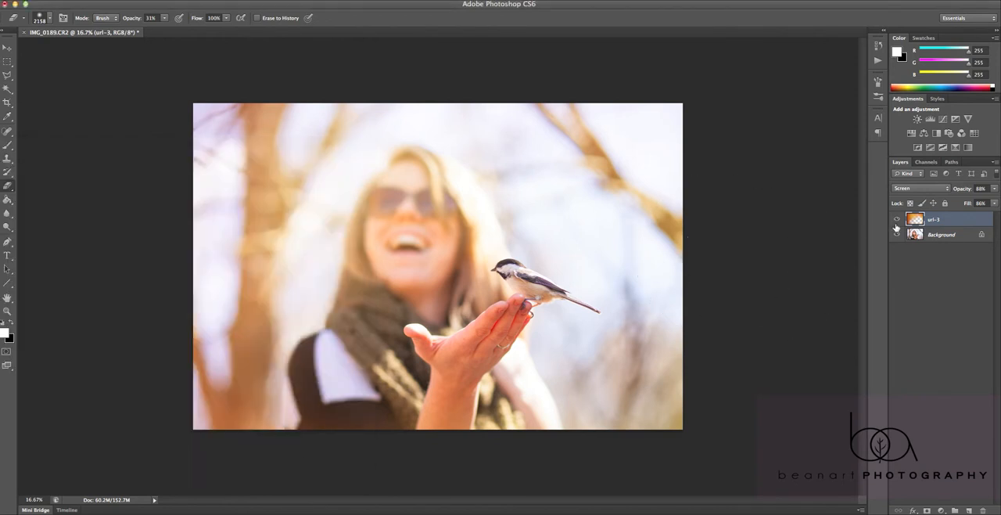
# Duplicate the url-3 gradient layer
pyautogui.rightClick(938, 220)
pyautogui.click(935, 219)
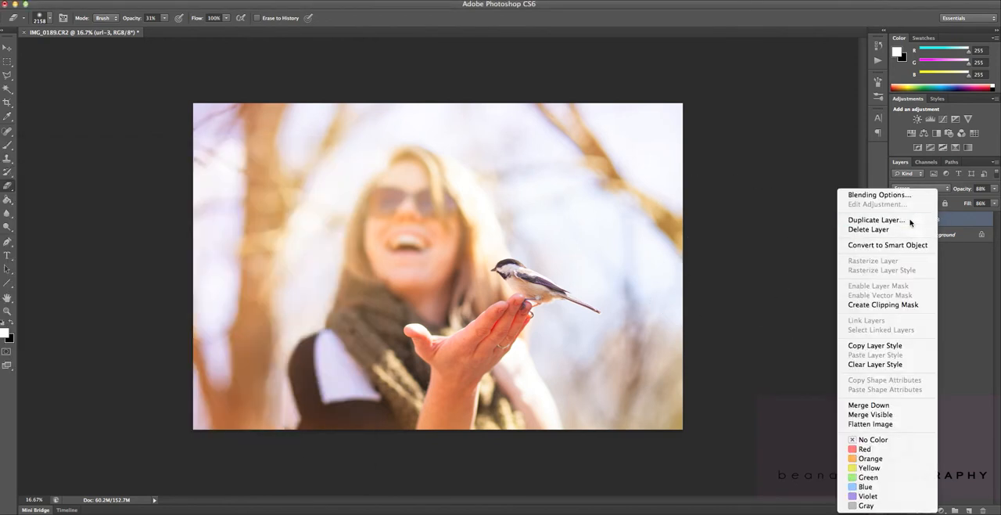
pyautogui.click(612, 230)
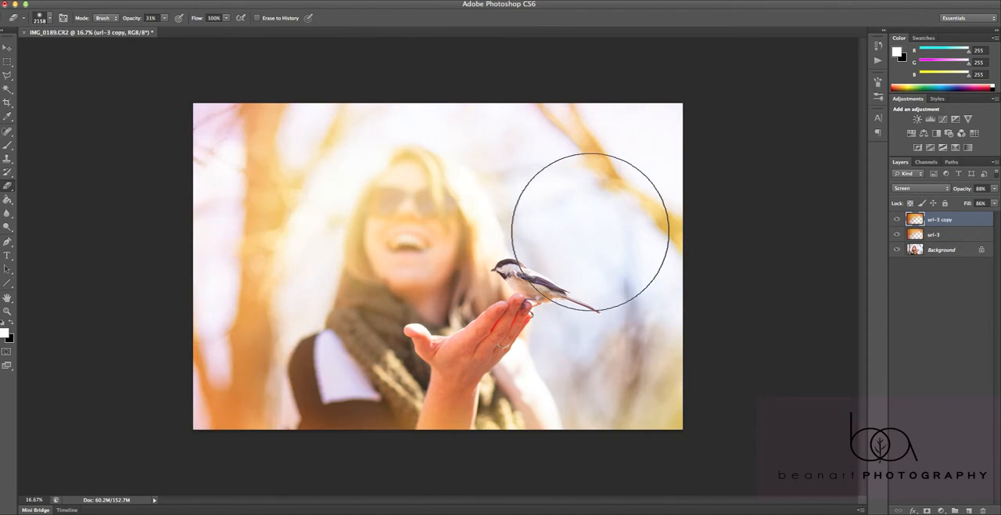
# Move the url-3 copy up and to the left over the photo, and set its opacity to 93%
pyautogui.press('v')
pyautogui.moveTo(351, 224)
pyautogui.mouseDown()
pyautogui.moveTo(309, 187)
pyautogui.moveTo(291, 195)
pyautogui.mouseUp()
pyautogui.moveTo(352, 221); pyautogui.dragTo(310, 213)
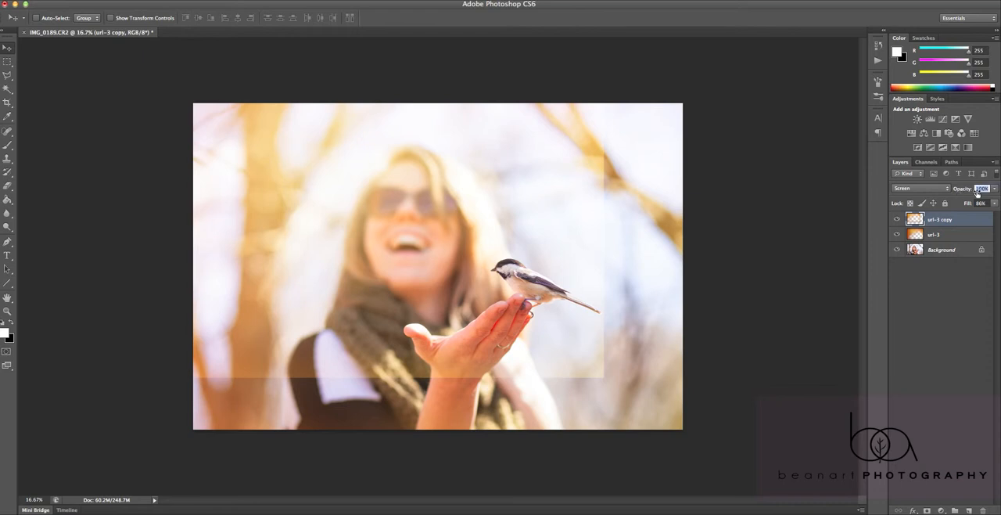
# Erase the hard right and lower edges of the url-3 copy at a higher Eraser opacity, and nudge the layer slightly
pyautogui.click(5, 183)
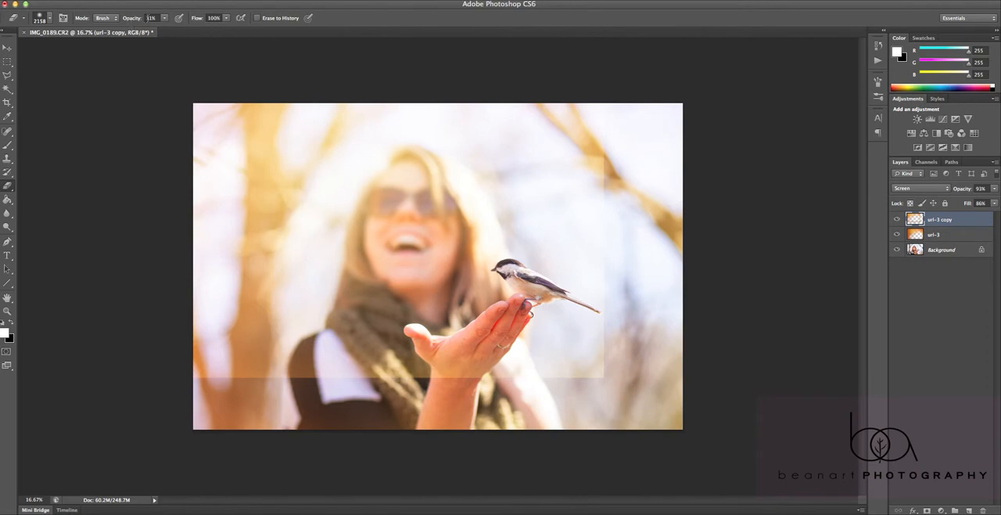
pyautogui.moveTo(133, 22); pyautogui.dragTo(224, 29)
pyautogui.moveTo(636, 224)
pyautogui.mouseDown()
pyautogui.moveTo(632, 278)
pyautogui.moveTo(592, 391)
pyautogui.moveTo(586, 368)
pyautogui.moveTo(384, 409)
pyautogui.moveTo(123, 404)
pyautogui.moveTo(324, 369)
pyautogui.moveTo(324, 420)
pyautogui.moveTo(414, 406)
pyautogui.moveTo(452, 292)
pyautogui.mouseUp()
pyautogui.press('v')
pyautogui.moveTo(300, 253)
pyautogui.mouseDown()
pyautogui.moveTo(297, 273)
pyautogui.moveTo(295, 261)
pyautogui.mouseUp()
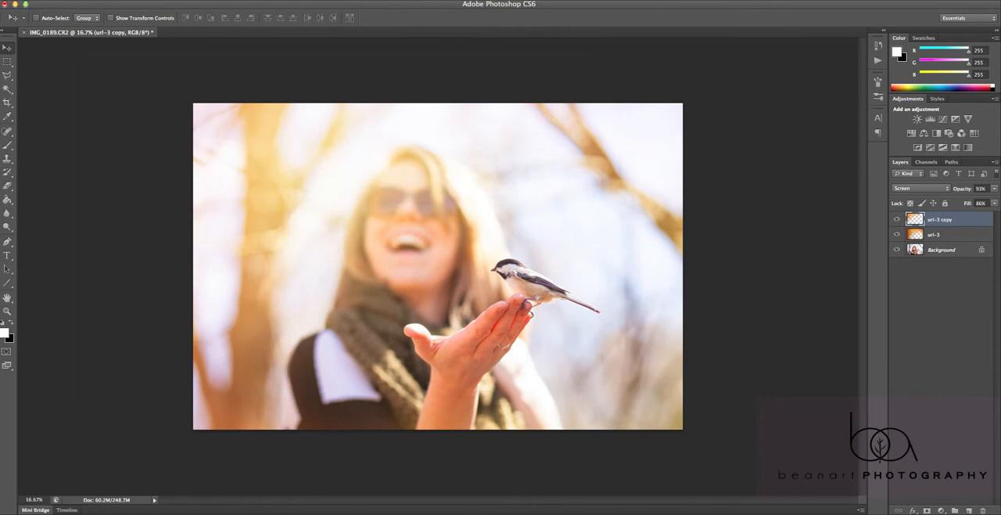
# Switch to Finder, preview the images in the Bokeh folder, and place url-5.jpeg onto the photo
pyautogui.click(33, 514)
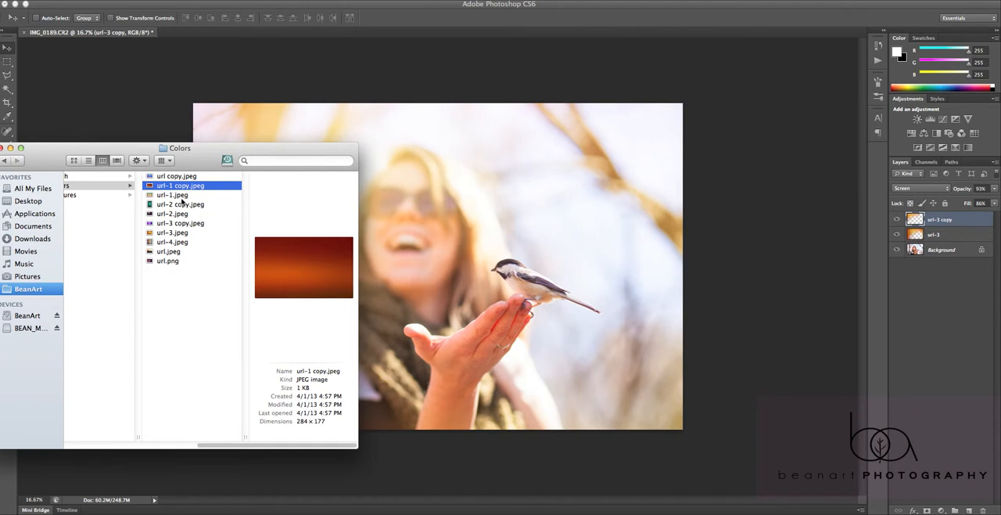
pyautogui.press('Down')
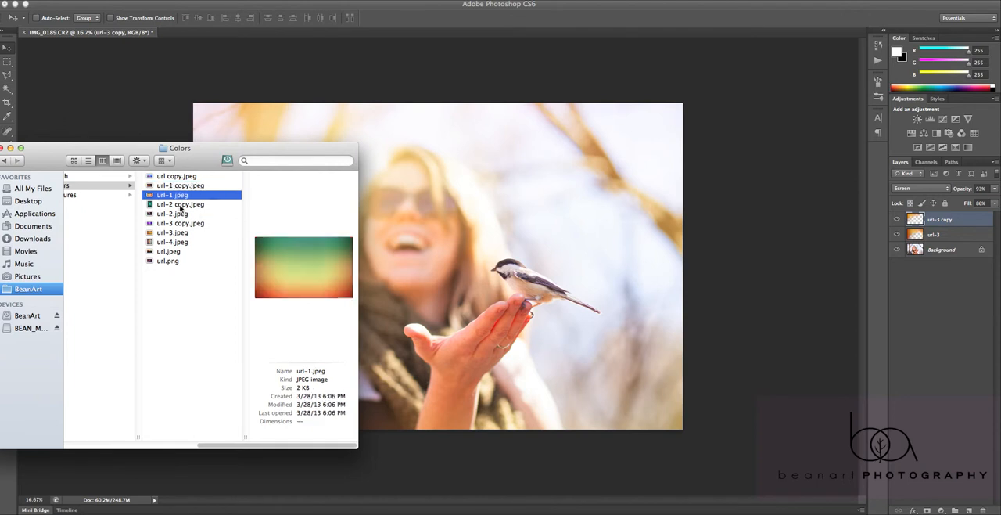
pyautogui.click(100, 177)
pyautogui.click(199, 204)
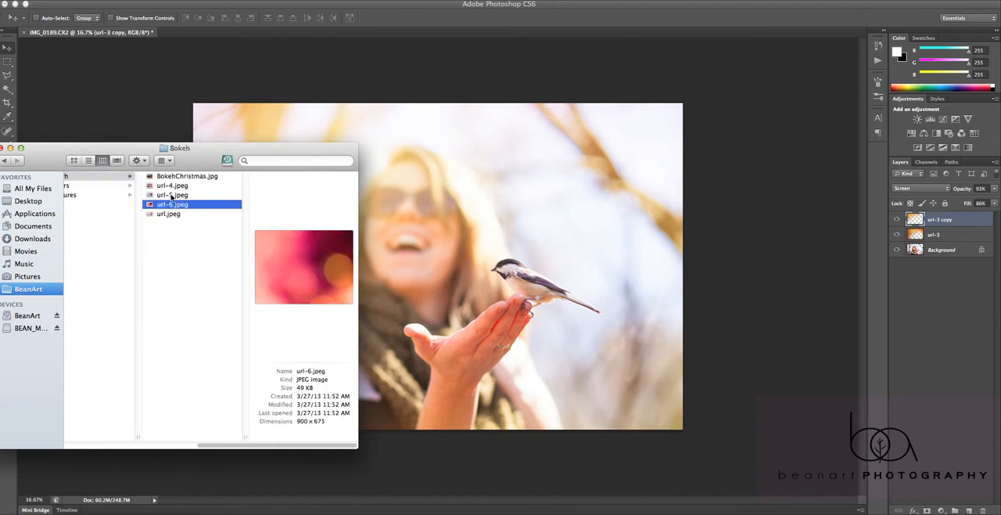
pyautogui.click(172, 195)
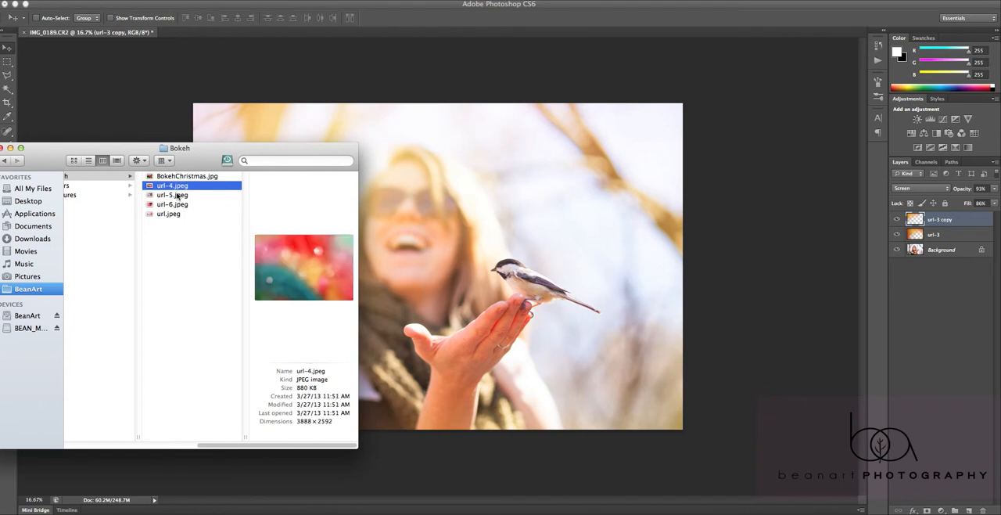
pyautogui.moveTo(437, 279); pyautogui.dragTo(435, 274)
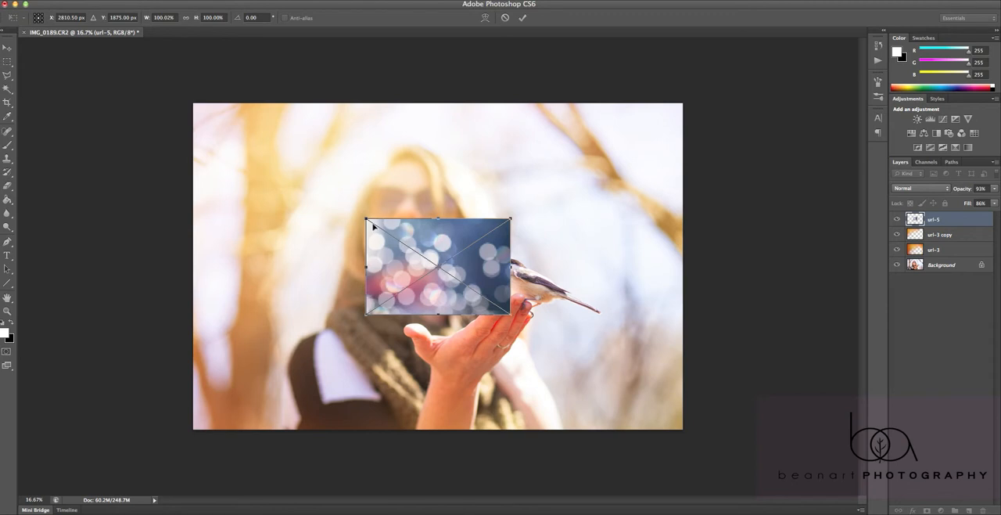
# Enlarge the placed url-5 bokeh image to cover the photo except for a narrow strip along its top edge
pyautogui.moveTo(366, 220); pyautogui.dragTo(700, 196)
pyautogui.moveTo(511, 315); pyautogui.dragTo(248, 435)
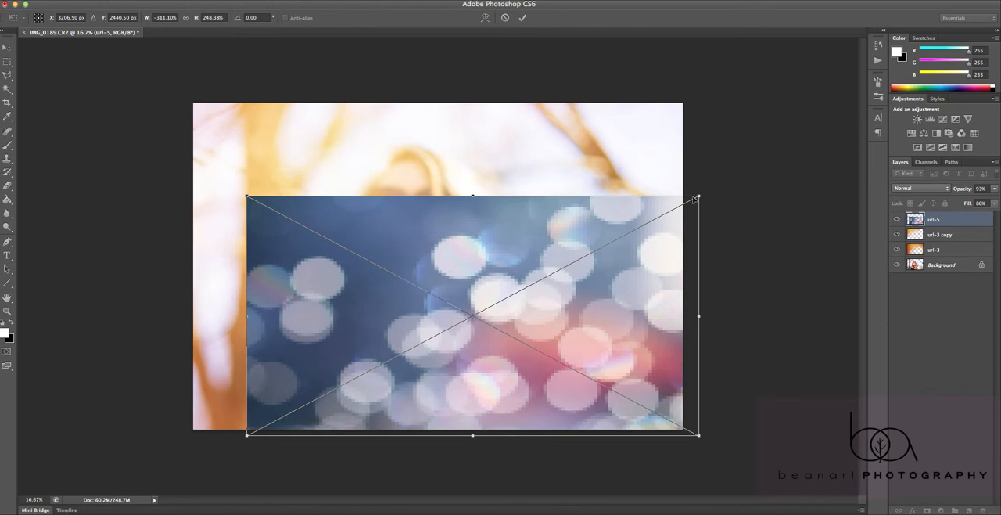
pyautogui.moveTo(699, 196); pyautogui.dragTo(159, 170)
pyautogui.moveTo(248, 169); pyautogui.dragTo(683, 100)
pyautogui.press('Return')
# Try the Soft Light blend mode on the url-5 layer, then set it to Screen
pyautogui.click(910, 189)
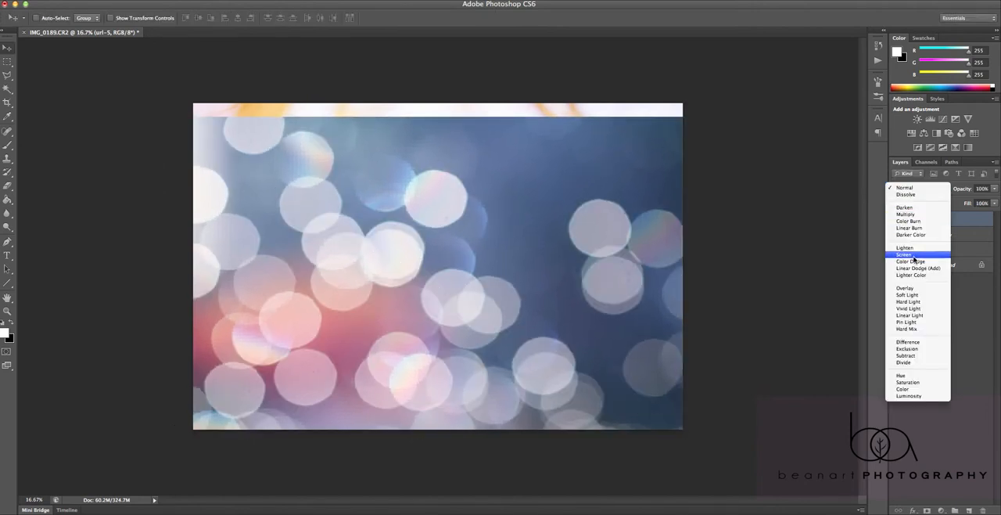
pyautogui.click(913, 294)
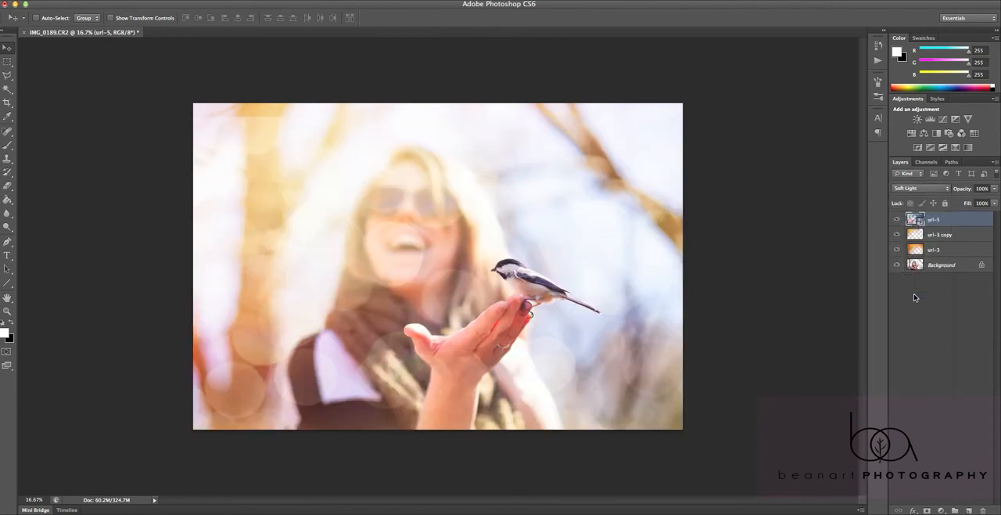
pyautogui.click(920, 189)
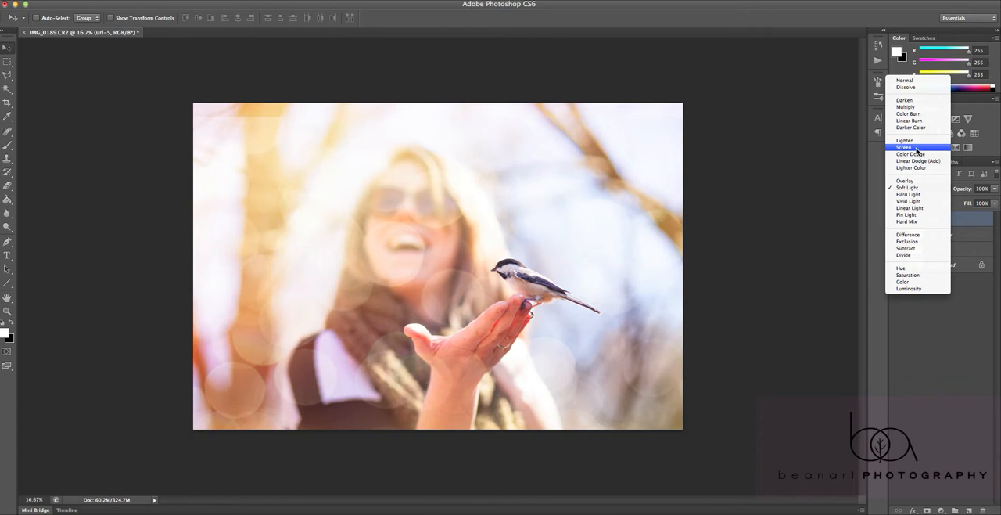
pyautogui.click(917, 149)
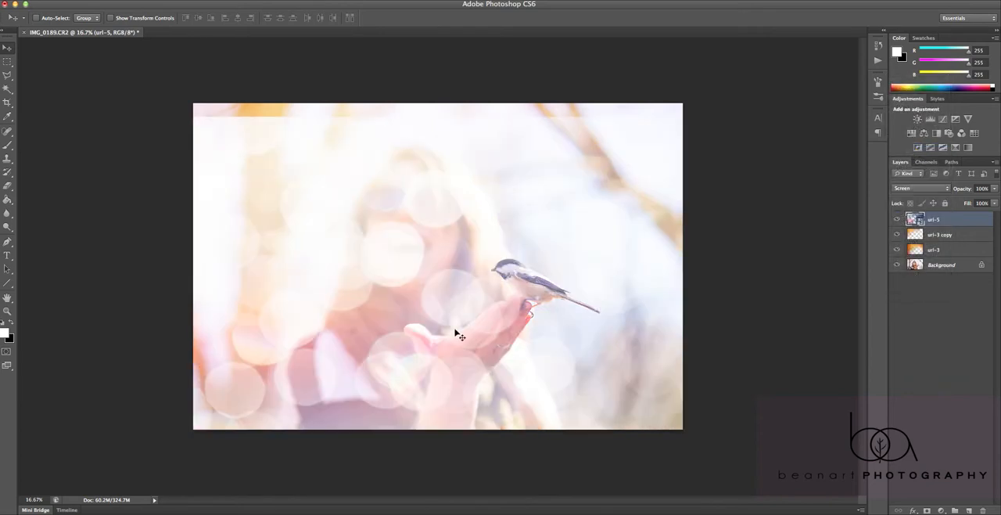
# Nudge the url-5 bokeh slightly down, and set the layer's opacity to 81% and its fill to 87%
pyautogui.moveTo(476, 333)
pyautogui.mouseDown()
pyautogui.moveTo(440, 346)
pyautogui.moveTo(470, 349)
pyautogui.moveTo(467, 335)
pyautogui.mouseUp()
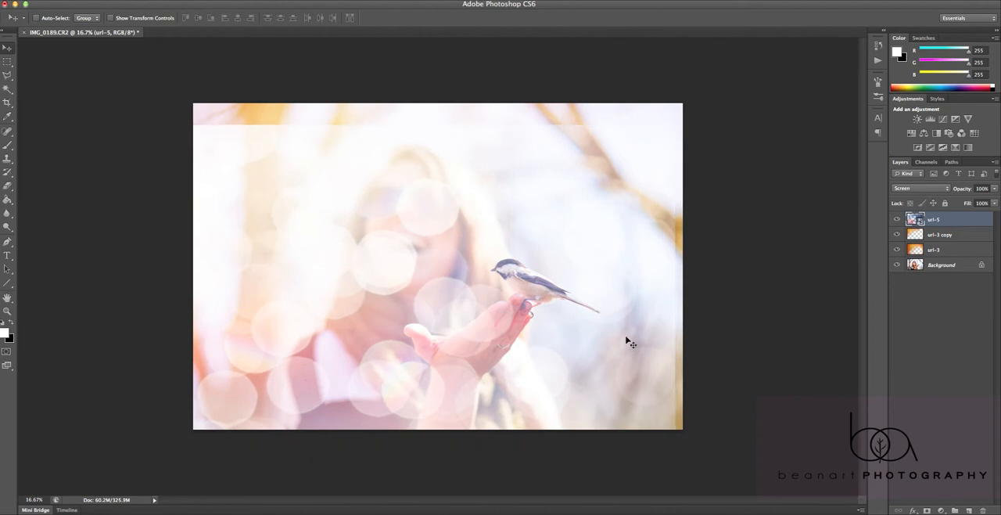
pyautogui.moveTo(631, 342)
pyautogui.mouseDown()
pyautogui.moveTo(581, 339)
pyautogui.moveTo(626, 341)
pyautogui.mouseUp()
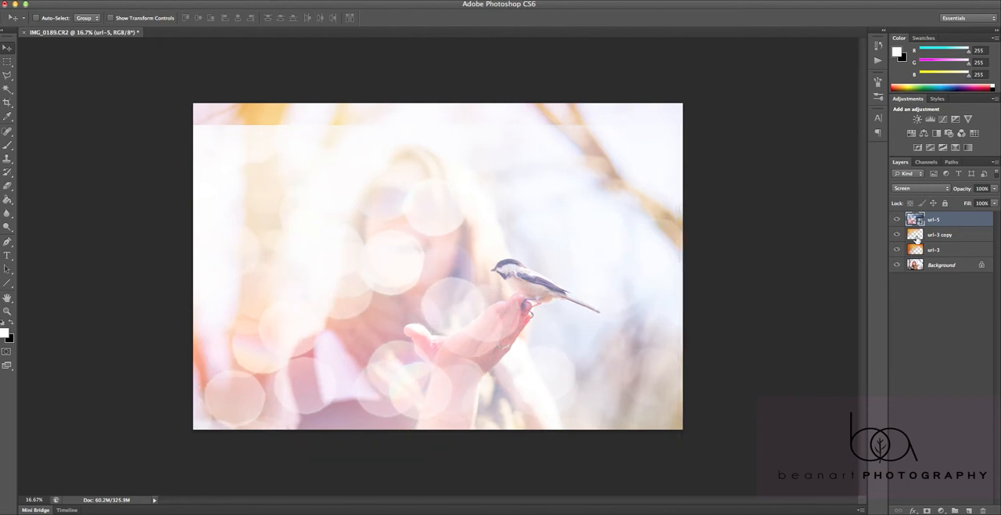
pyautogui.click(950, 193)
pyautogui.click(956, 192)
pyautogui.moveTo(965, 190); pyautogui.dragTo(966, 209)
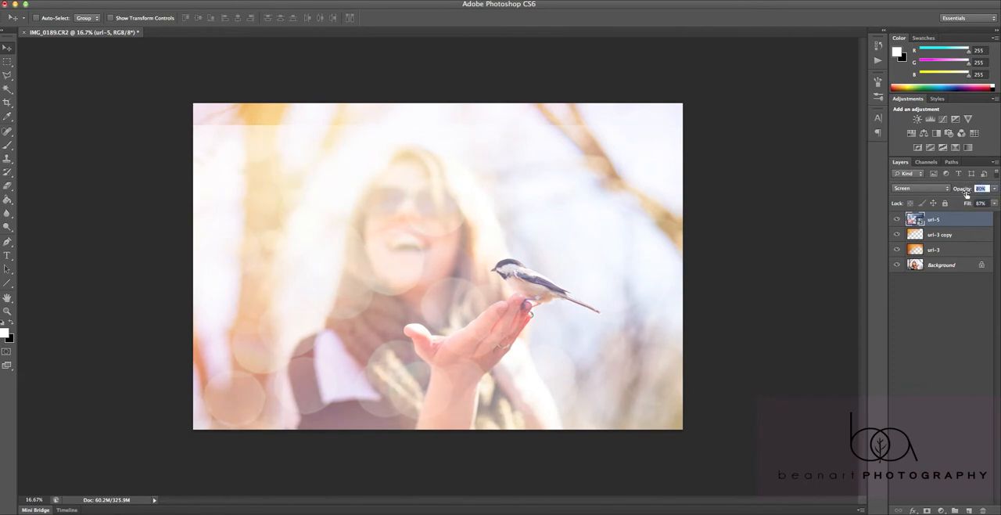
# Rasterize the url-5 layer for the Eraser and erase its hard upper edge at 100% Eraser opacity
pyautogui.click(7, 186)
pyautogui.click(275, 170)
pyautogui.click(579, 180)
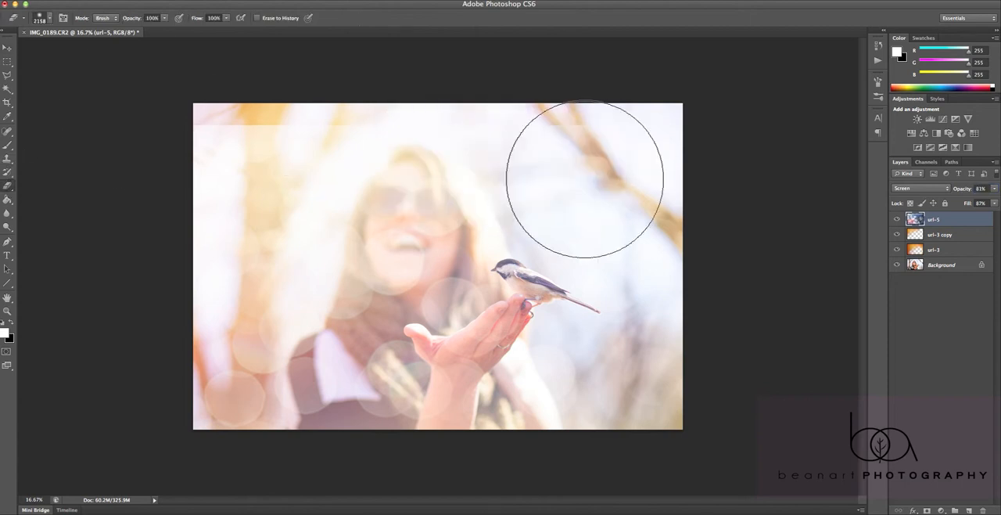
pyautogui.moveTo(360, 111)
pyautogui.mouseDown()
pyautogui.moveTo(736, 127)
pyautogui.moveTo(603, 125)
pyautogui.mouseUp()
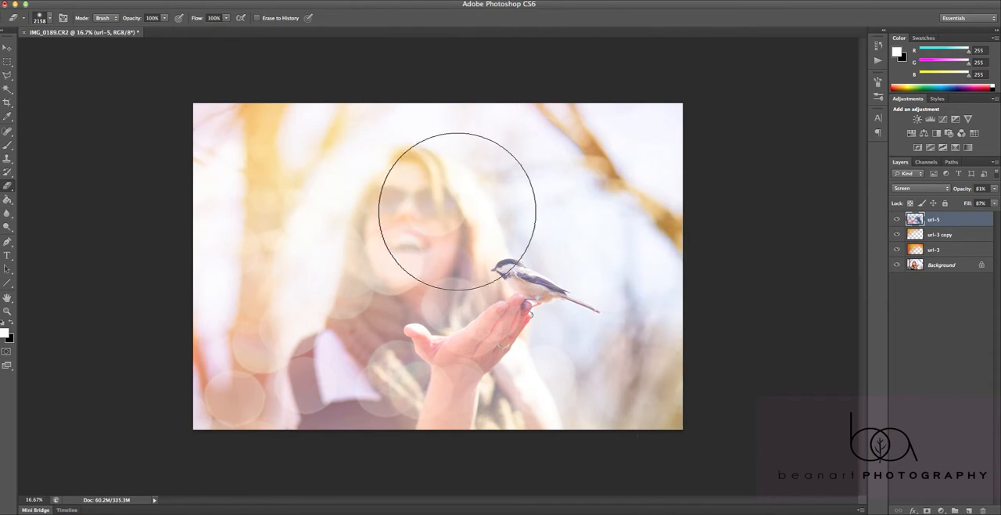
# Set the Eraser opacity to 48% and erase the bokeh over the woman's face, body and hand
pyautogui.click(163, 20)
pyautogui.moveTo(142, 30); pyautogui.dragTo(138, 30)
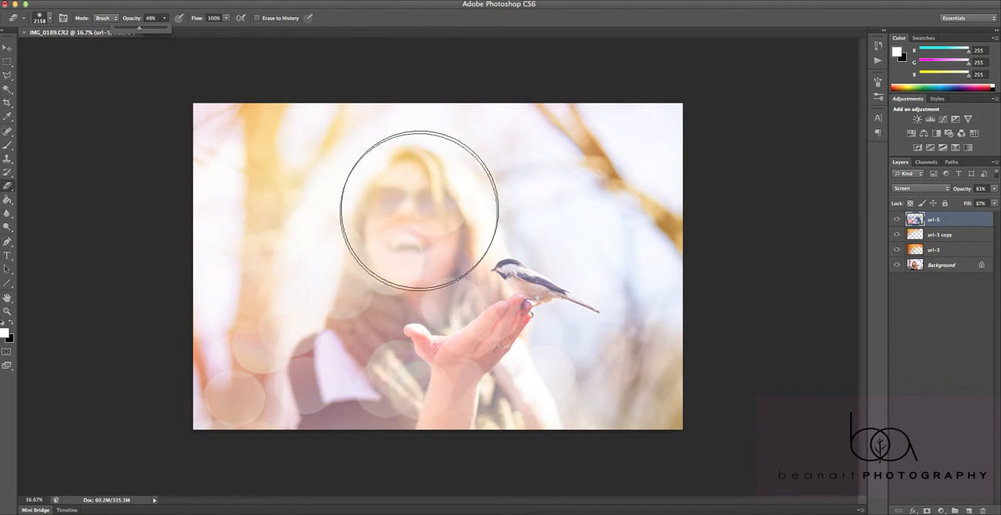
pyautogui.moveTo(409, 253)
pyautogui.mouseDown()
pyautogui.moveTo(434, 227)
pyautogui.moveTo(299, 269)
pyautogui.moveTo(289, 319)
pyautogui.moveTo(277, 323)
pyautogui.moveTo(379, 337)
pyautogui.moveTo(381, 278)
pyautogui.moveTo(414, 287)
pyautogui.moveTo(465, 358)
pyautogui.moveTo(458, 368)
pyautogui.moveTo(496, 358)
pyautogui.moveTo(535, 298)
pyautogui.moveTo(456, 456)
pyautogui.moveTo(406, 367)
pyautogui.moveTo(358, 336)
pyautogui.moveTo(292, 339)
pyautogui.moveTo(326, 336)
pyautogui.moveTo(303, 338)
pyautogui.moveTo(568, 391)
pyautogui.moveTo(250, 373)
pyautogui.moveTo(496, 466)
pyautogui.mouseUp()
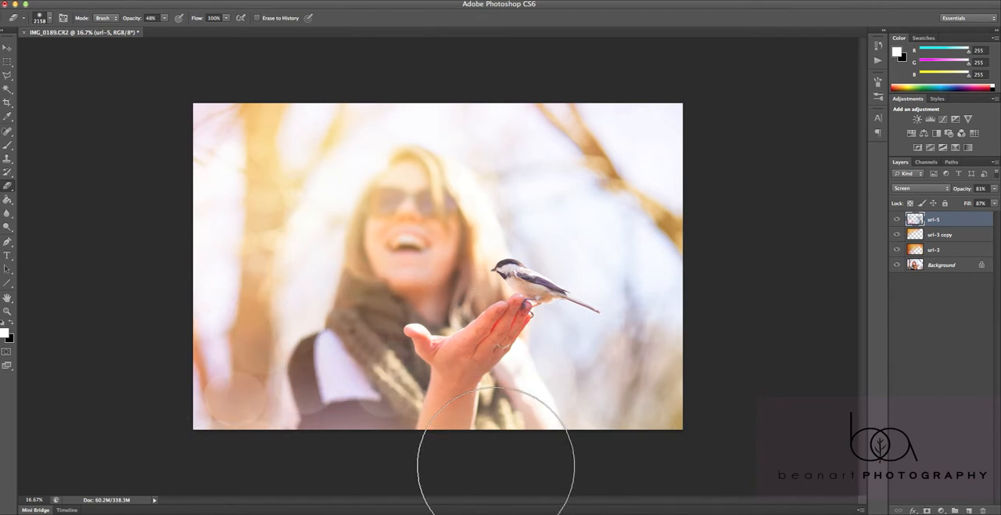
# Set the Eraser opacity to 37% and the url-5 layer's opacity to 87%
pyautogui.press('3')
pyautogui.press('7')
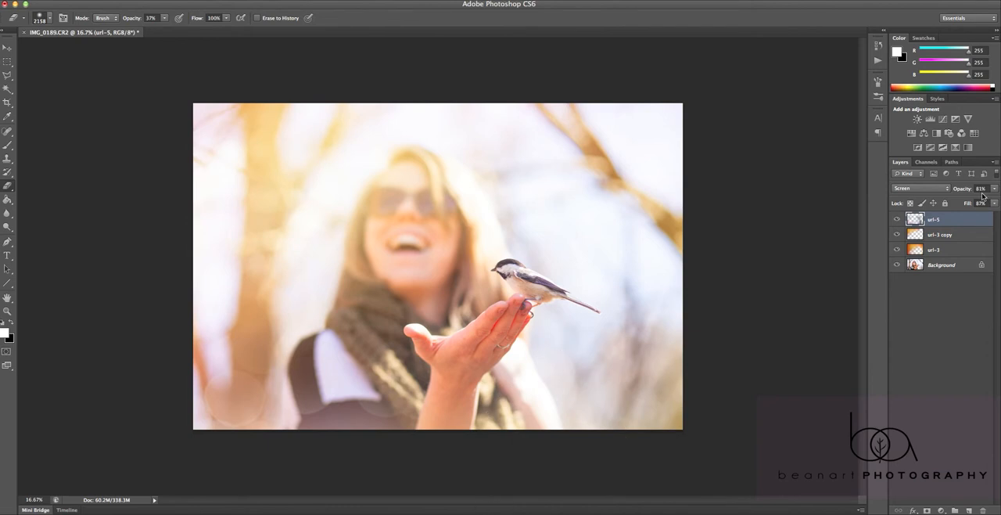
pyautogui.moveTo(960, 190)
pyautogui.mouseDown()
pyautogui.moveTo(969, 190)
pyautogui.moveTo(961, 189)
pyautogui.mouseUp()
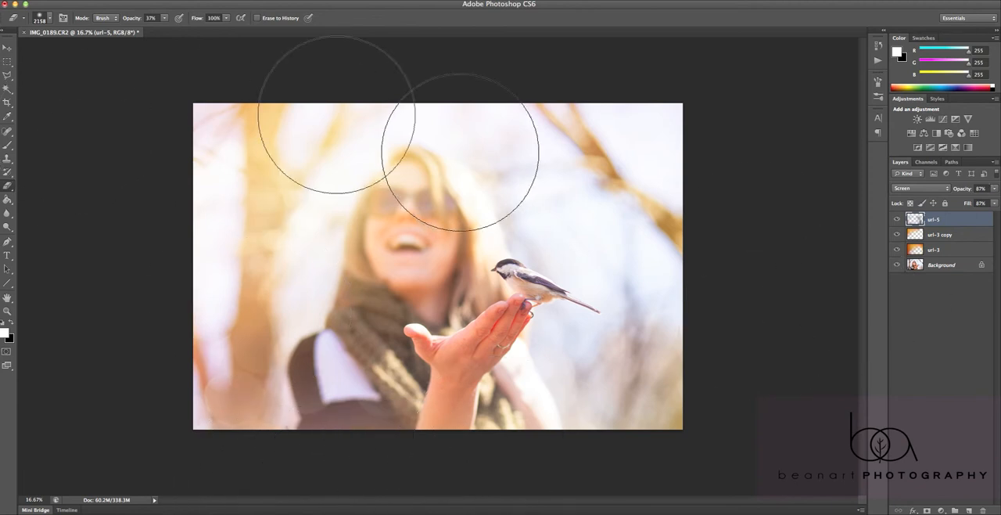
# Switch to Finder, preview other images in the Bokeh folder, and place url-6.jpeg onto the photo
pyautogui.click(33, 513)
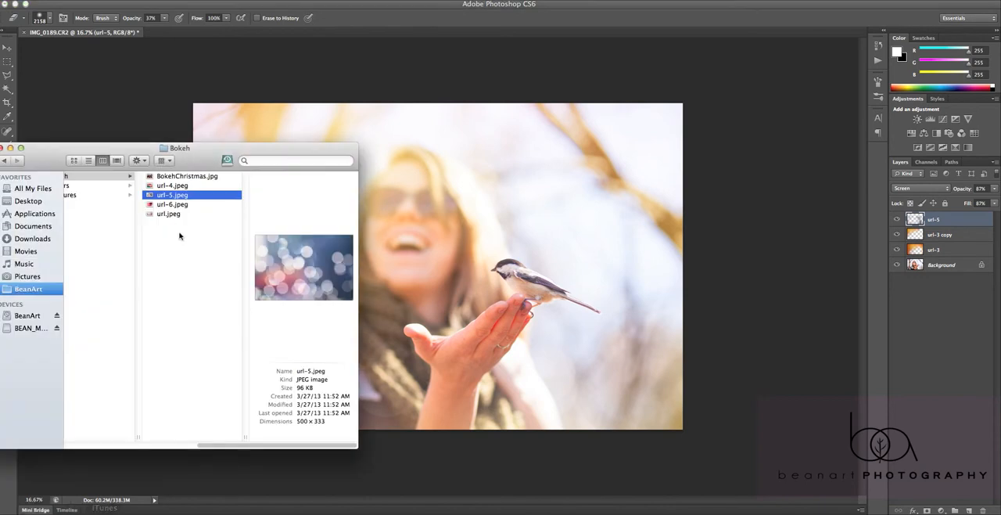
pyautogui.click(161, 204)
pyautogui.click(161, 214)
pyautogui.click(171, 205)
pyautogui.click(172, 177)
pyautogui.moveTo(171, 205); pyautogui.dragTo(455, 278)
# Scale and position the placed url-6 image so that it covers the whole photo
pyautogui.moveTo(408, 244); pyautogui.dragTo(181, 74)
pyautogui.moveTo(432, 200); pyautogui.dragTo(439, 258)
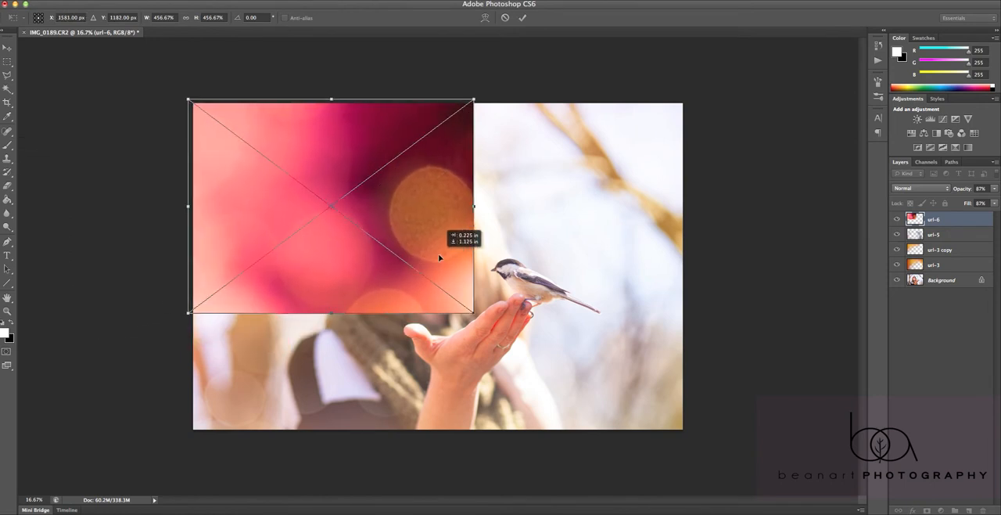
pyautogui.moveTo(474, 313); pyautogui.dragTo(683, 428)
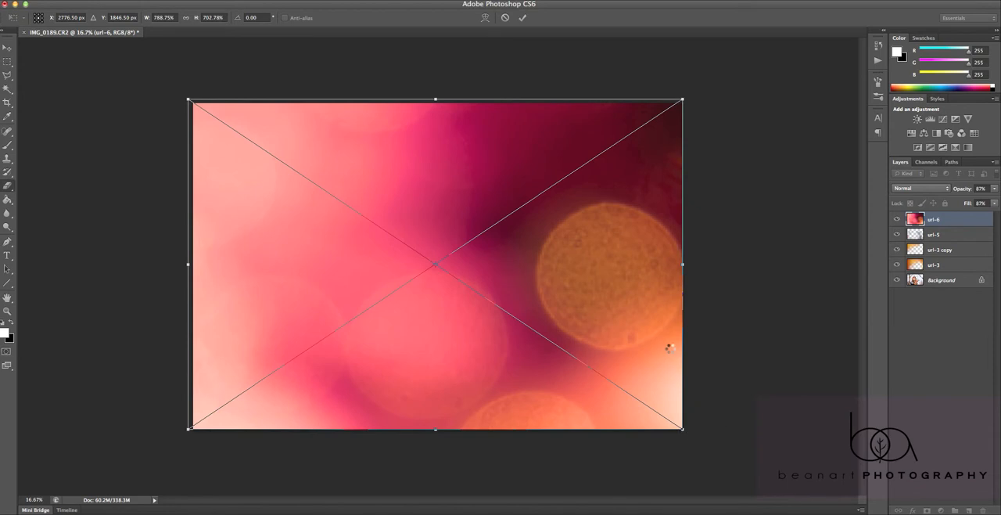
pyautogui.press('Return')
# Set the url-6 layer's blend mode to Screen and switch to the Move tool
pyautogui.click(917, 189)
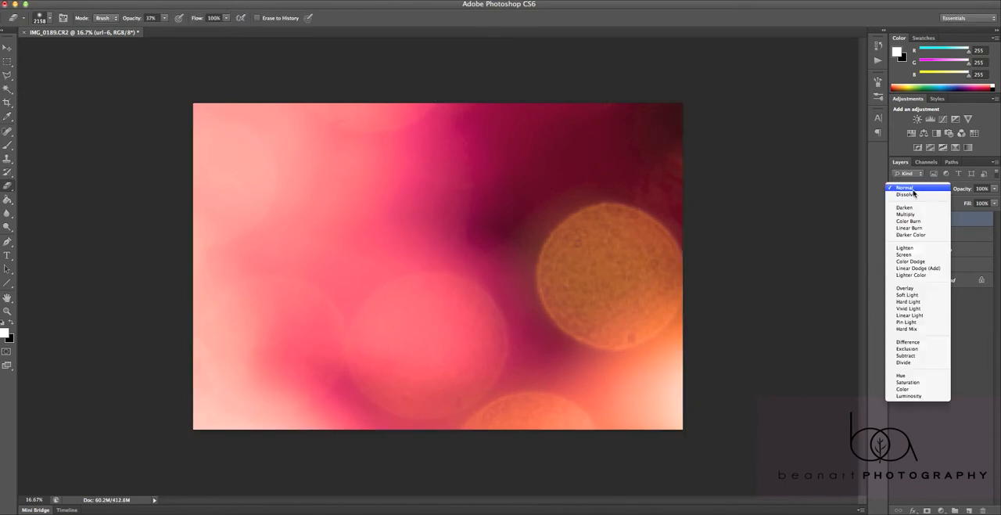
pyautogui.click(910, 255)
pyautogui.click(439, 296)
pyautogui.click(584, 183)
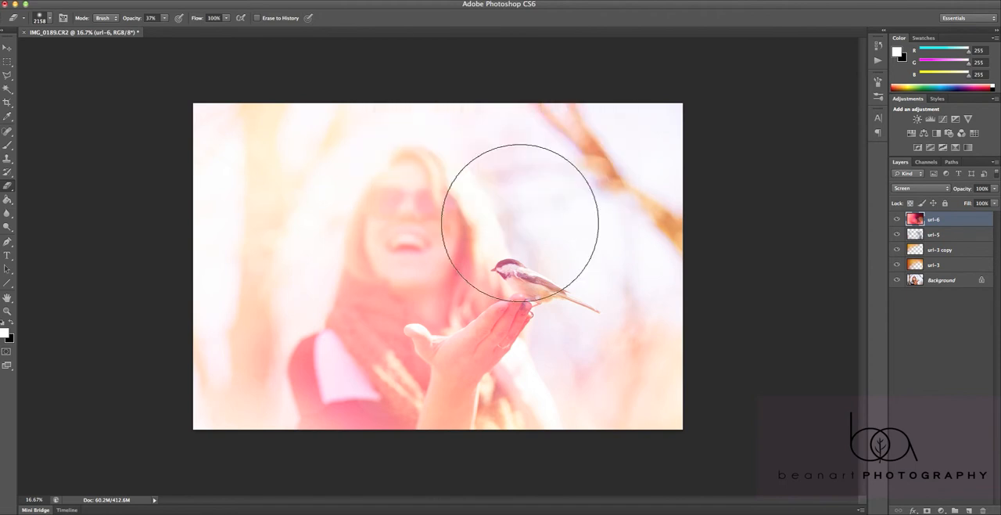
pyautogui.press('v')
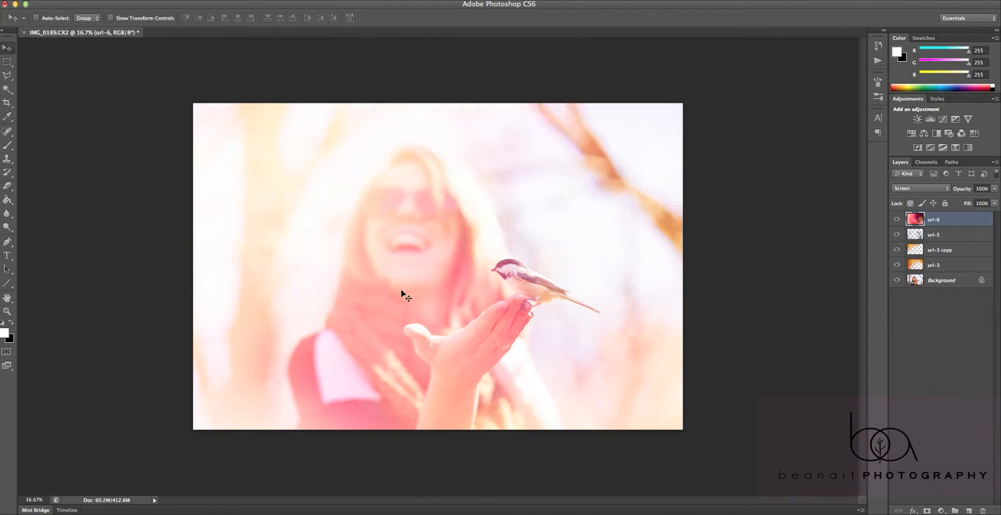
# Compare the photo with and without url-6, and set that layer's opacity to 65% and fill to 84%
pyautogui.click(897, 222)
pyautogui.click(897, 222)
pyautogui.moveTo(994, 191)
pyautogui.mouseDown()
pyautogui.moveTo(972, 202)
pyautogui.moveTo(981, 204)
pyautogui.mouseUp()
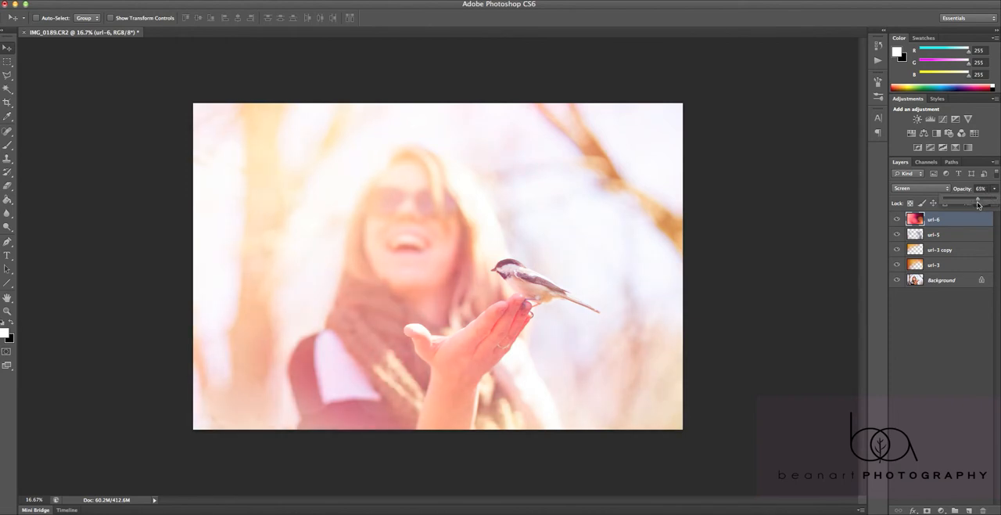
pyautogui.click(995, 203)
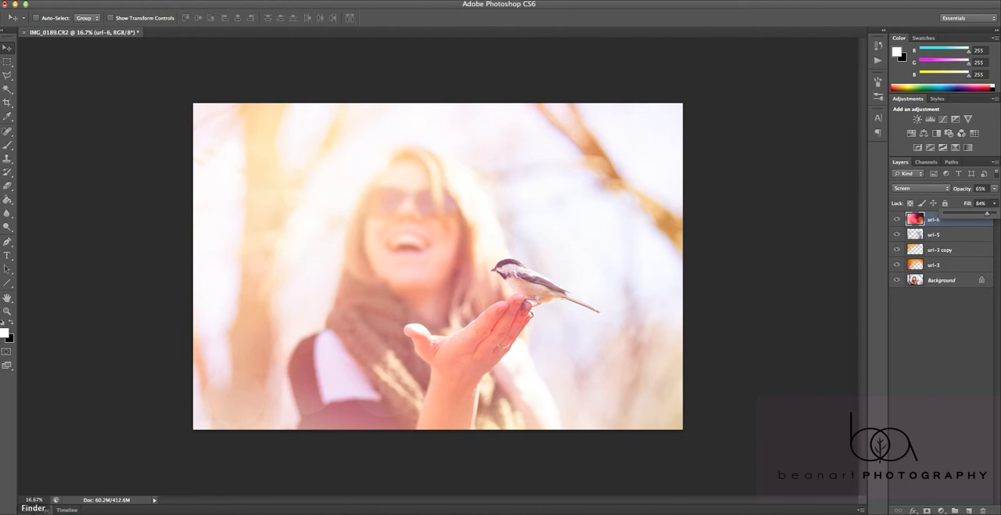
# Switch to Finder and preview the overlay images in the Bokeh and Colors folders
pyautogui.click(31, 509)
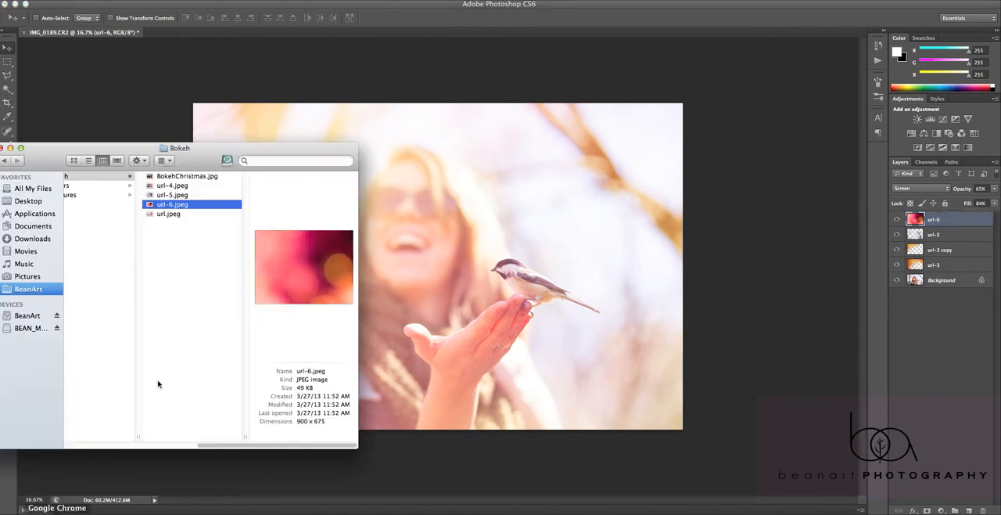
pyautogui.click(167, 196)
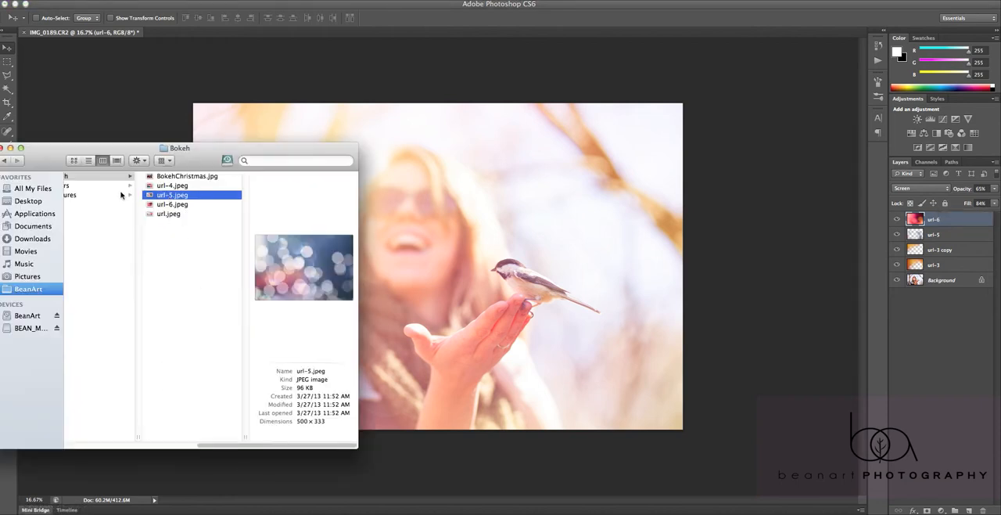
pyautogui.moveTo(196, 160); pyautogui.dragTo(218, 160)
pyautogui.click(190, 189)
pyautogui.click(192, 196)
pyautogui.moveTo(347, 449); pyautogui.dragTo(331, 445)
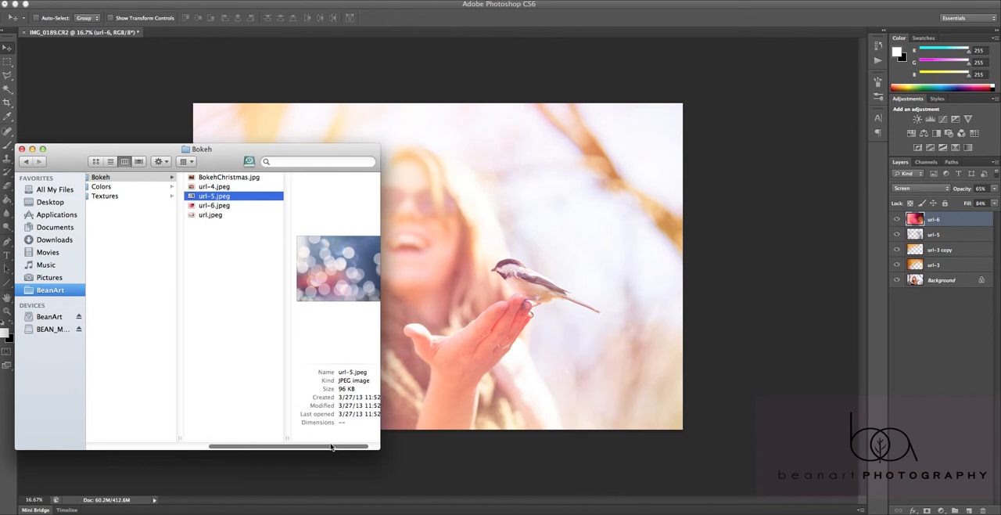
pyautogui.click(139, 188)
pyautogui.click(210, 205)
pyautogui.click(211, 225)
pyautogui.click(210, 242)
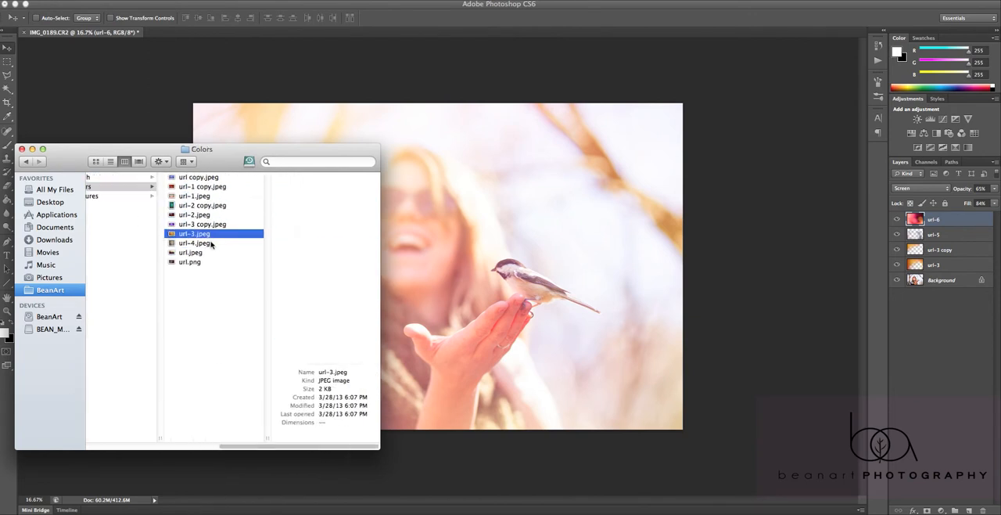
pyautogui.click(211, 252)
pyautogui.click(208, 261)
pyautogui.click(206, 205)
pyautogui.click(206, 187)
pyautogui.click(207, 177)
pyautogui.click(109, 187)
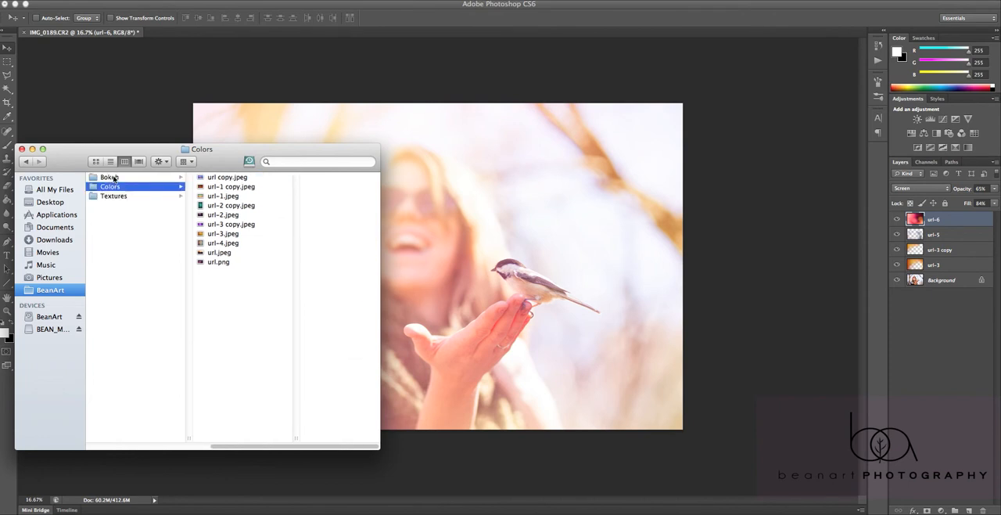
# Place url-5.jpeg from the Bokeh folder onto the photo a second time
pyautogui.click(109, 178)
pyautogui.click(223, 197)
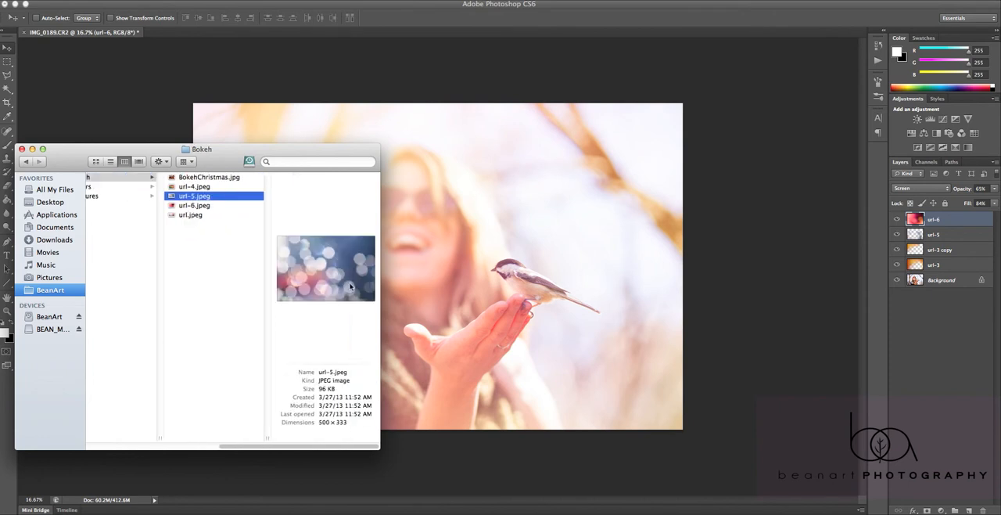
pyautogui.moveTo(408, 282); pyautogui.dragTo(540, 306)
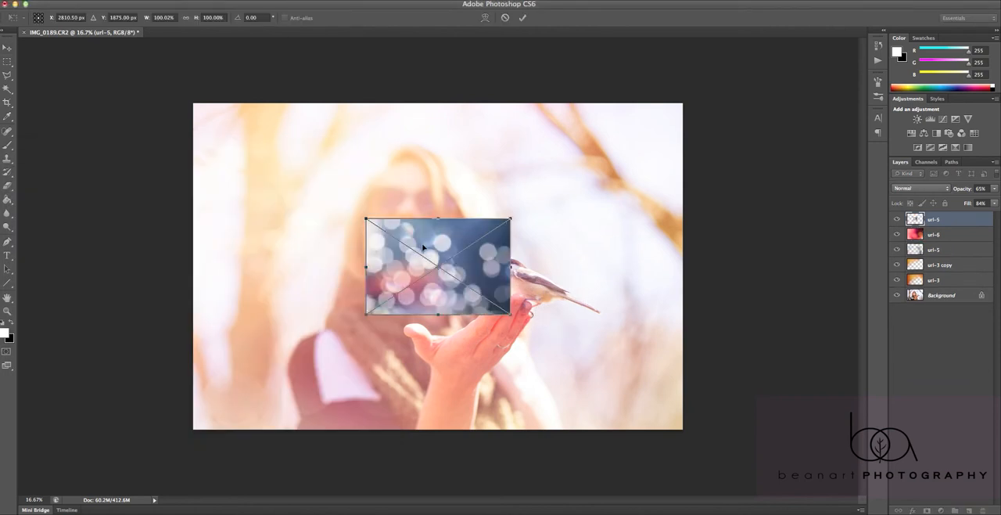
# Rotate and enlarge the newly placed url-5 image, and position it over the lower right of the photo
pyautogui.moveTo(423, 249); pyautogui.dragTo(444, 257)
pyautogui.moveTo(548, 226); pyautogui.dragTo(518, 369)
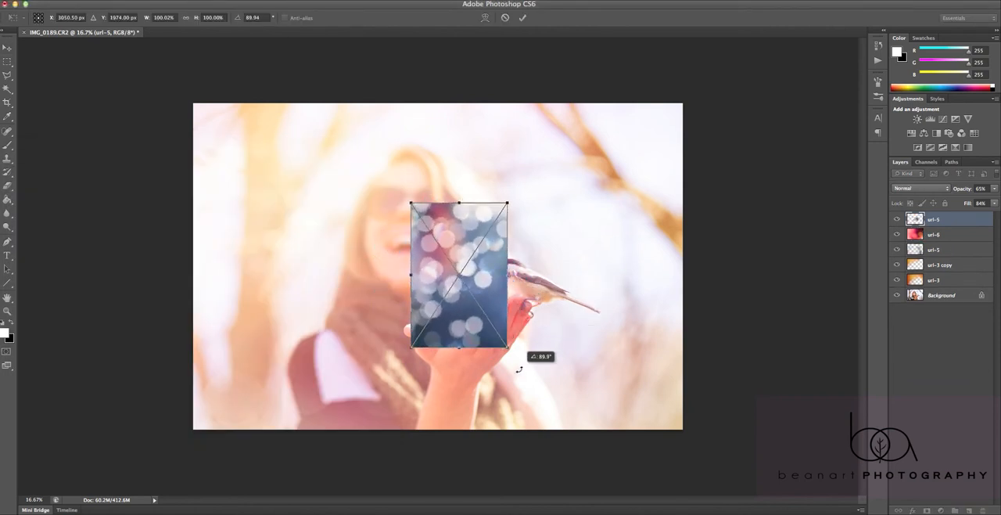
pyautogui.moveTo(517, 196); pyautogui.dragTo(717, 407)
pyautogui.moveTo(609, 352); pyautogui.dragTo(259, 200)
pyautogui.press('Return')
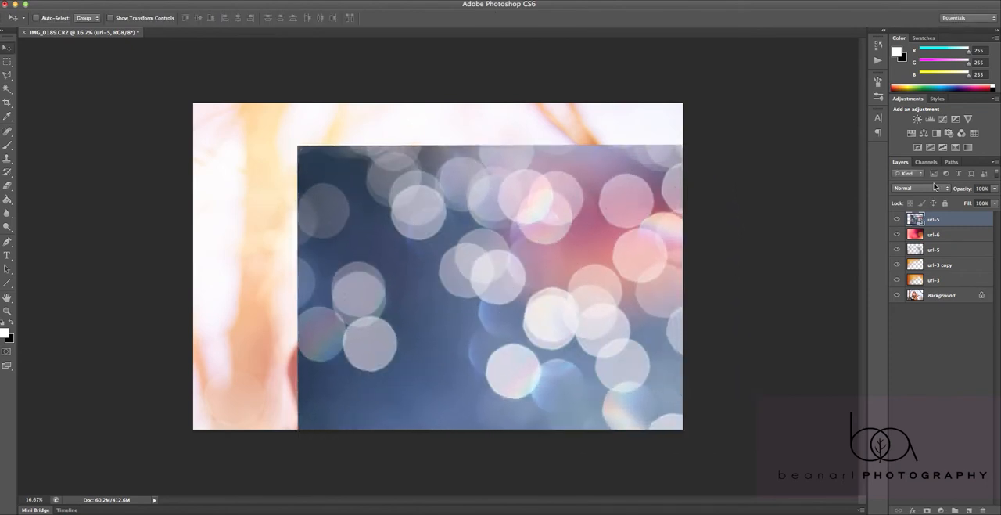
# Try the Multiply, Overlay, Screen and Soft Light blend modes on the topmost url-5 layer
pyautogui.click(921, 189)
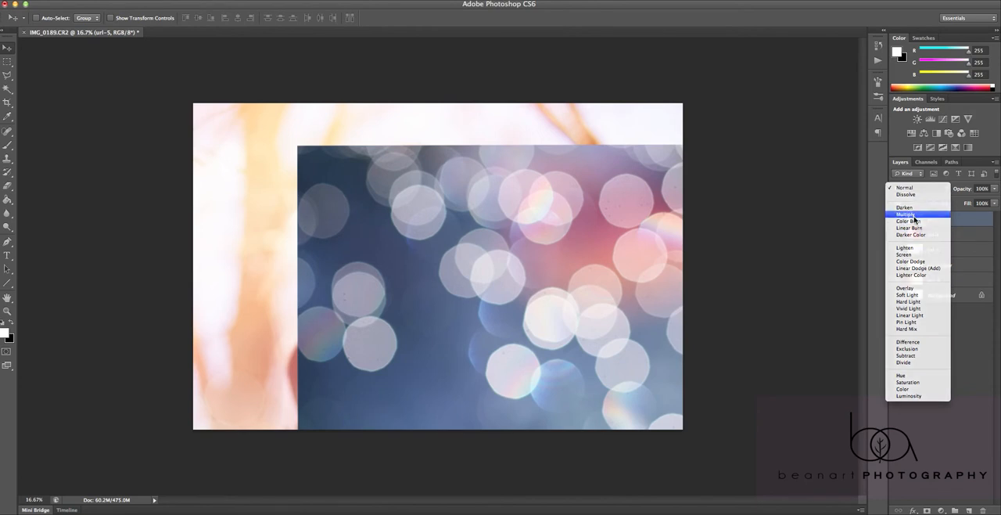
pyautogui.click(912, 214)
pyautogui.click(911, 189)
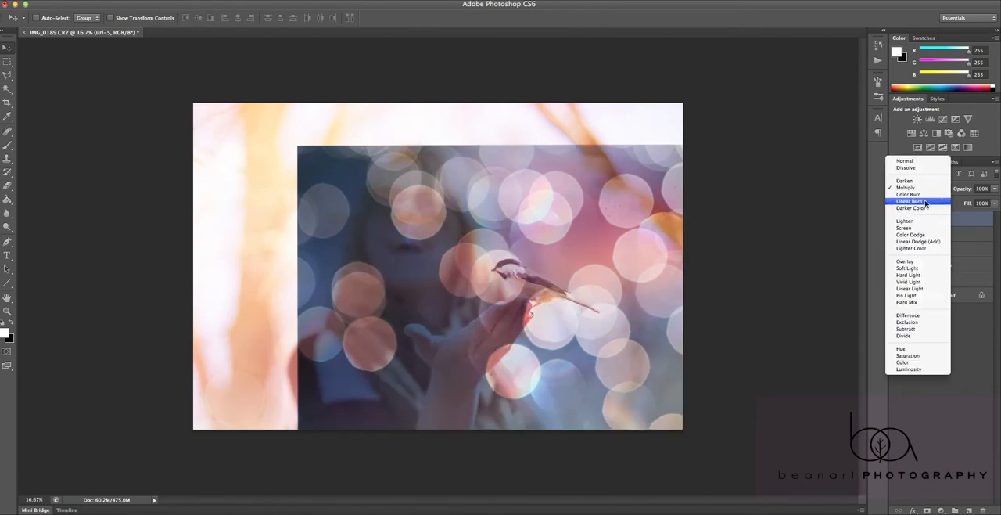
pyautogui.click(917, 262)
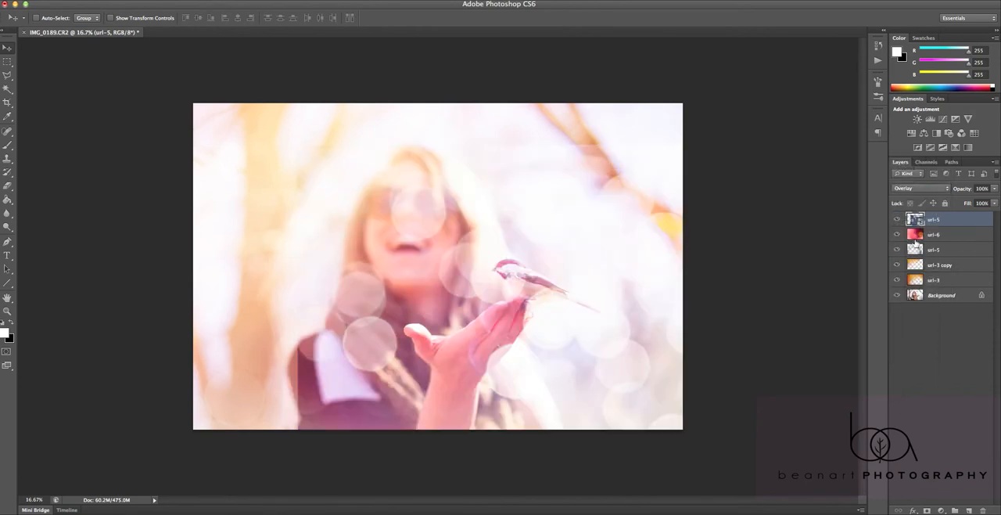
pyautogui.click(917, 189)
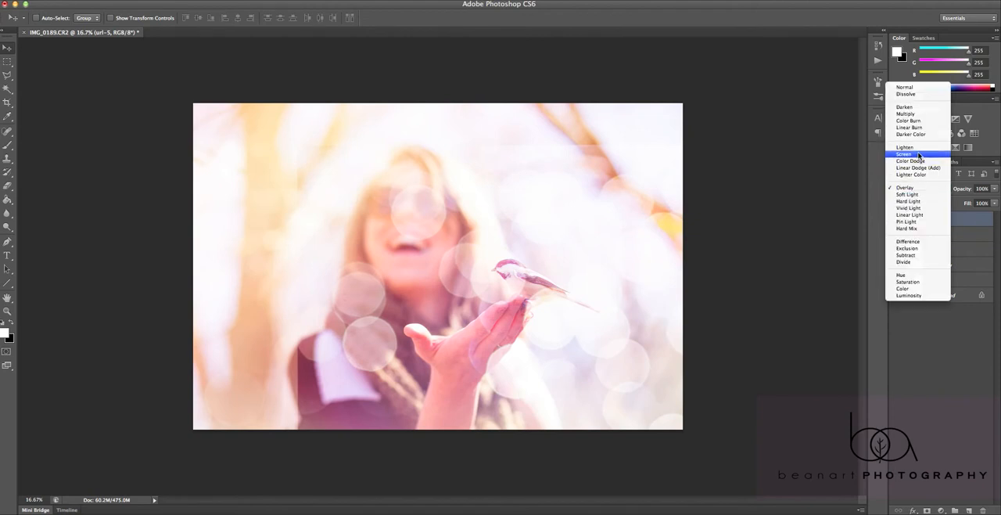
pyautogui.click(919, 160)
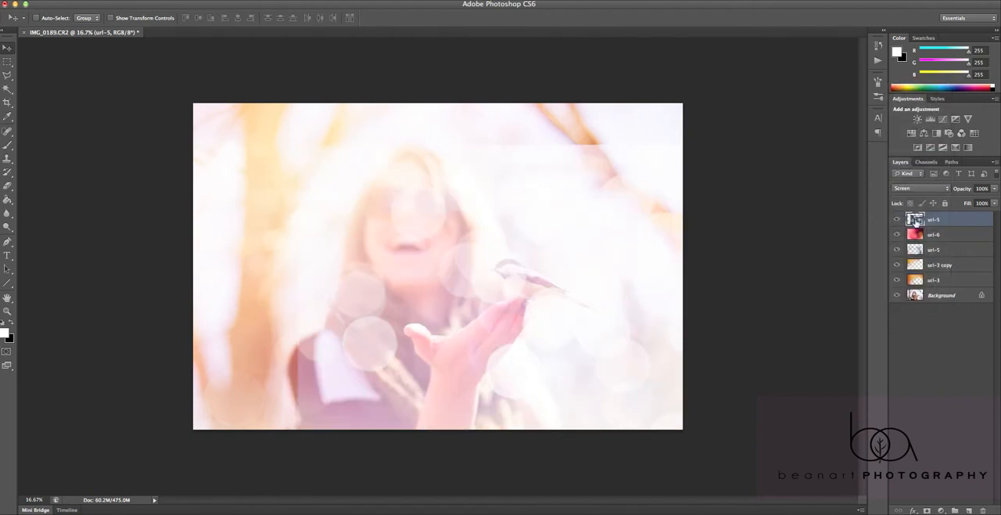
pyautogui.click(936, 189)
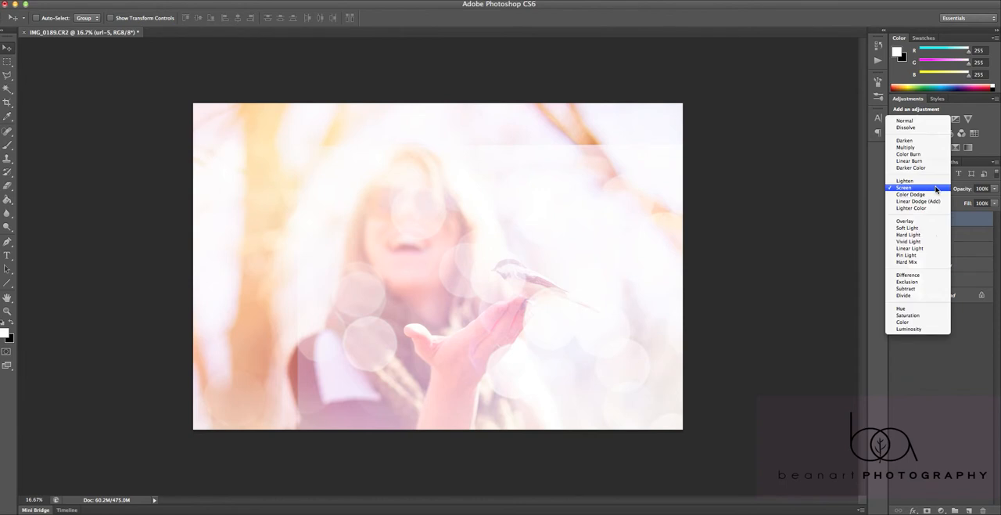
pyautogui.click(928, 228)
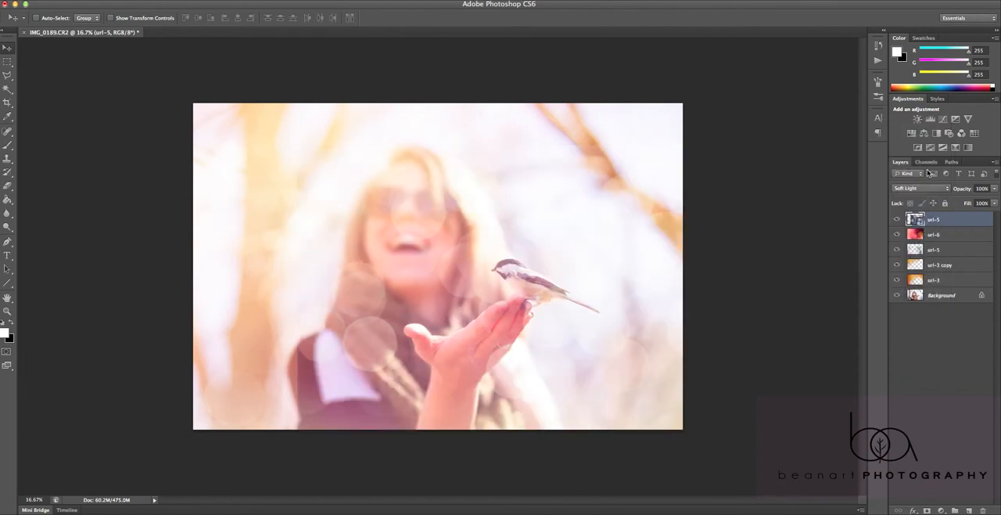
# Try the topmost url-5 layer in Multiply mode at 30% opacity
pyautogui.click(929, 194)
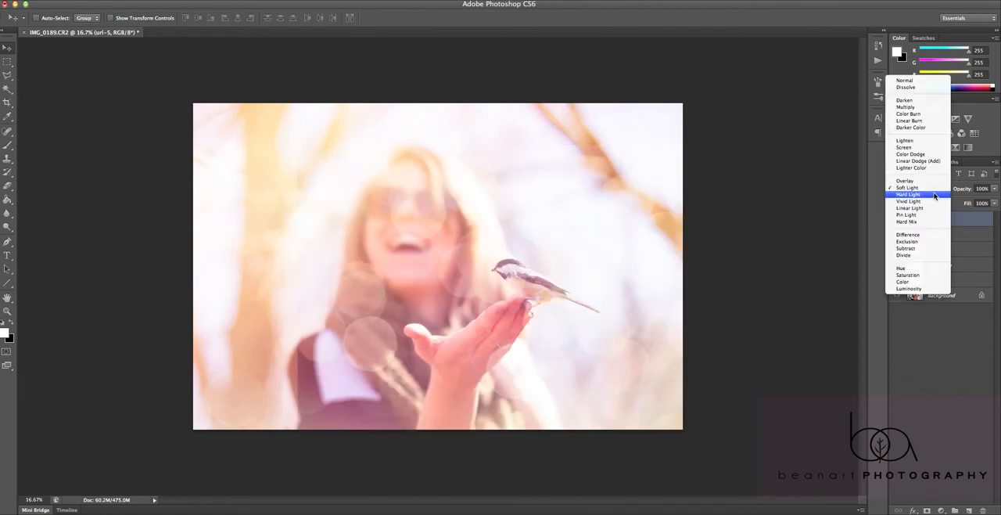
pyautogui.click(913, 107)
pyautogui.click(928, 187)
pyautogui.click(928, 187)
pyautogui.click(994, 188)
pyautogui.moveTo(994, 200); pyautogui.dragTo(961, 205)
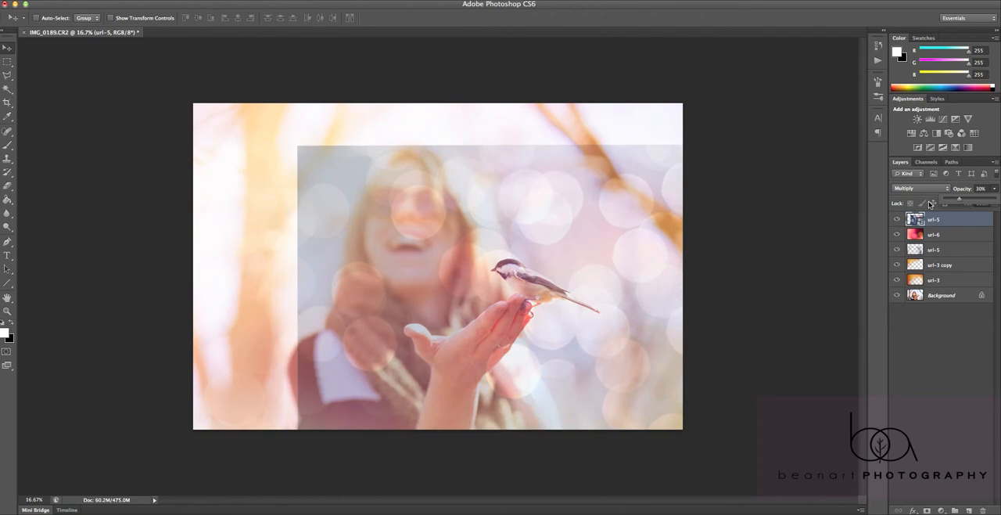
# Try Overlay mode on the topmost url-5 layer, shift the image slightly, and delete the layer
pyautogui.click(927, 188)
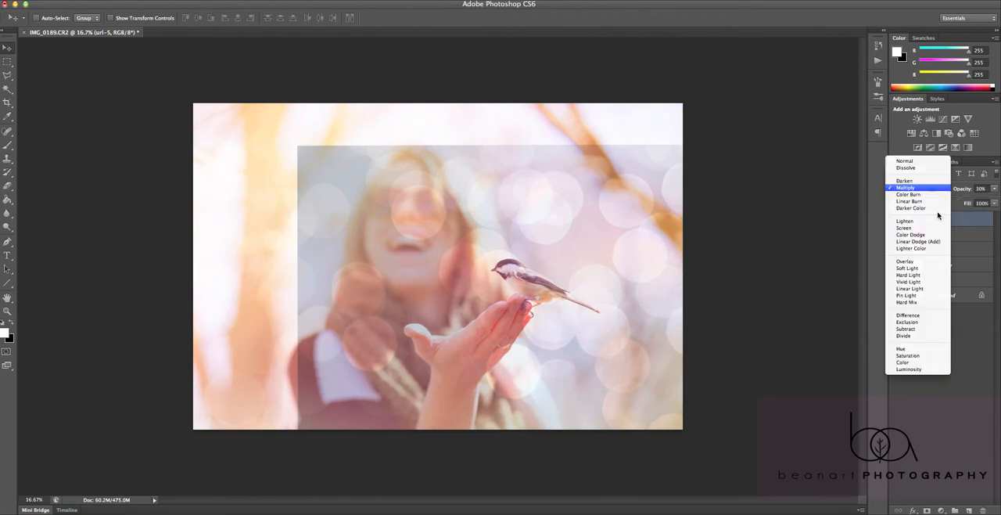
pyautogui.click(923, 262)
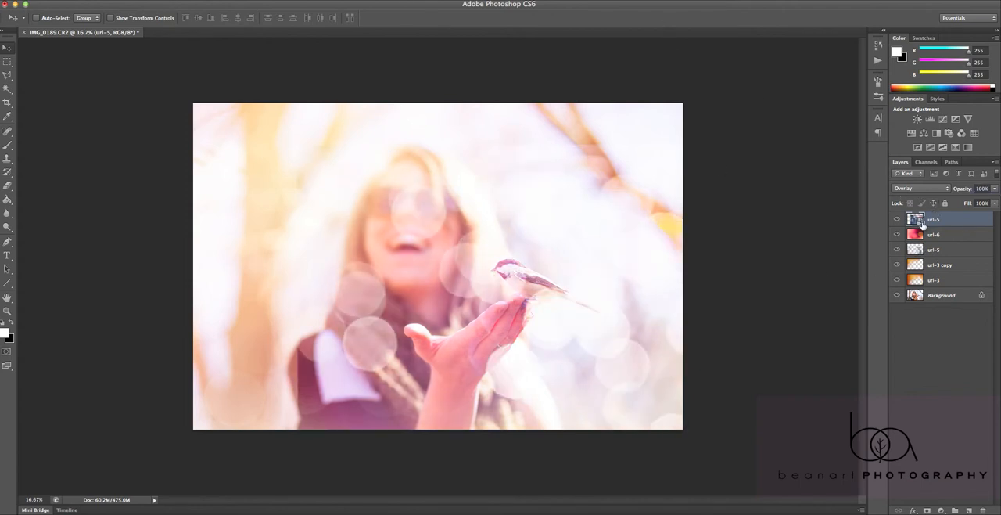
pyautogui.moveTo(480, 302); pyautogui.dragTo(464, 320)
pyautogui.press('Delete')
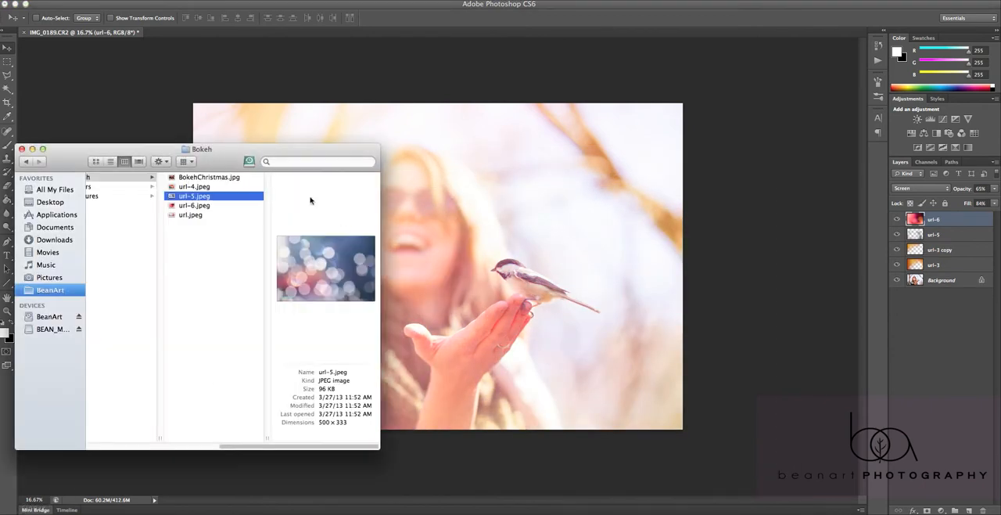
# Browse Finder's Colors folder, place url-4.jpeg on the photo, and stretch it over the lower right area
pyautogui.click(125, 188)
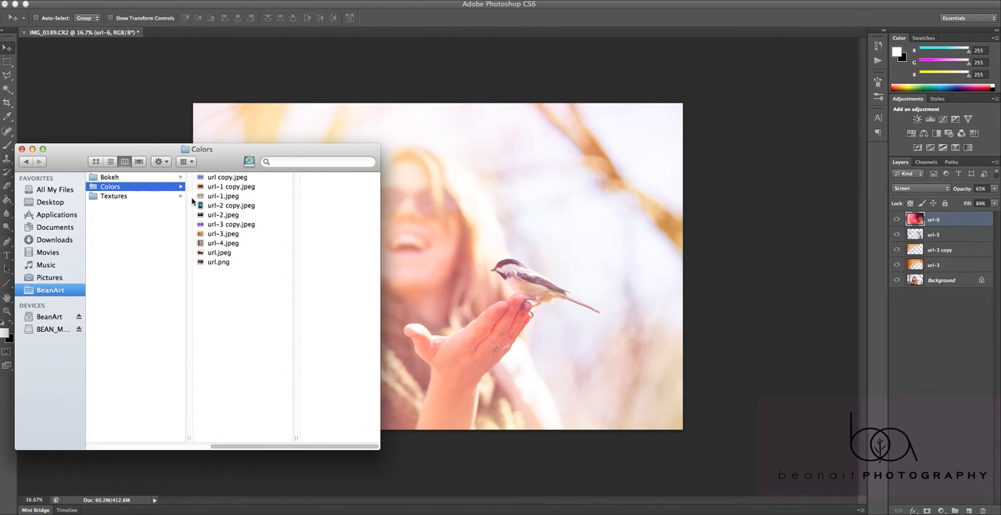
pyautogui.click(240, 215)
pyautogui.click(203, 195)
pyautogui.click(202, 179)
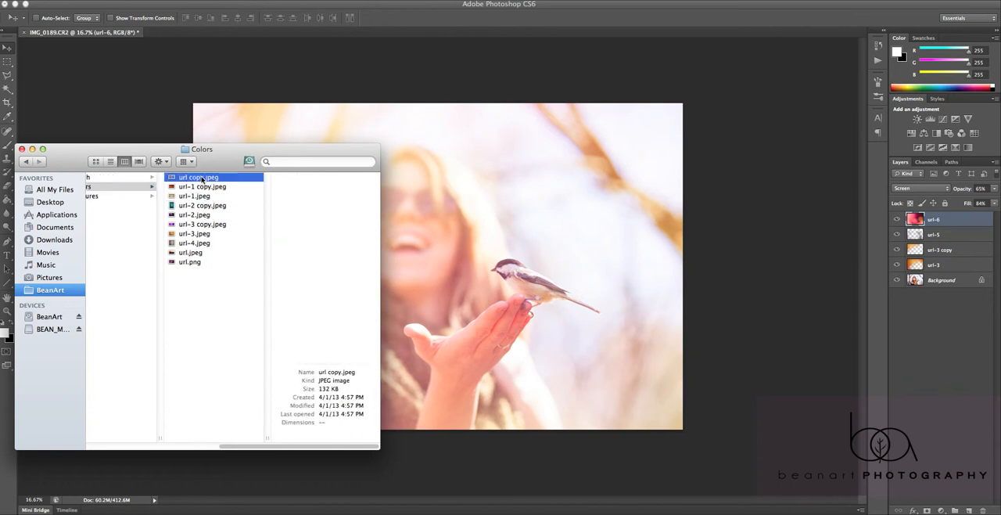
pyautogui.click(211, 234)
pyautogui.click(205, 243)
pyautogui.moveTo(302, 259); pyautogui.dragTo(724, 336)
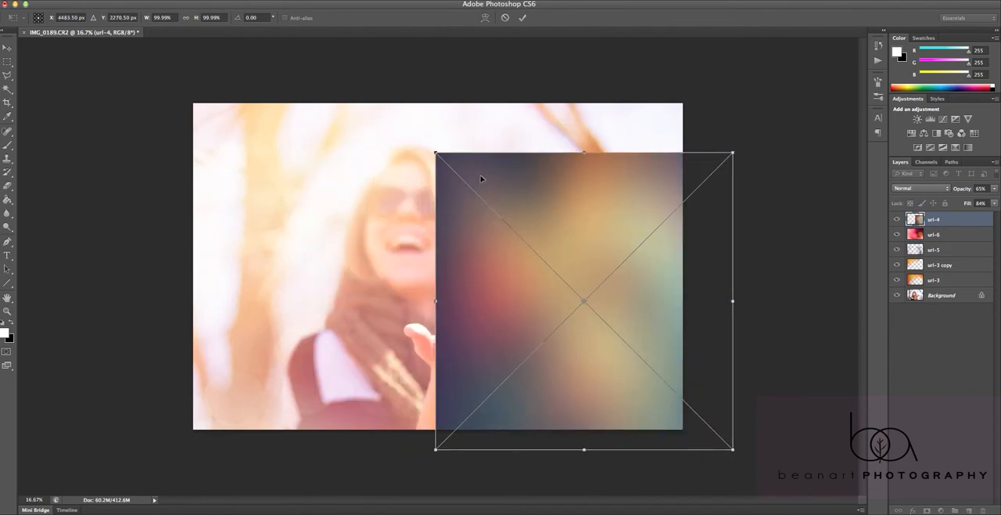
pyautogui.moveTo(436, 153); pyautogui.dragTo(283, 210)
pyautogui.press('Return')
# Try Screen mode on the url-4 layer, set its blend mode to Soft Light, and shift it slightly
pyautogui.click(920, 188)
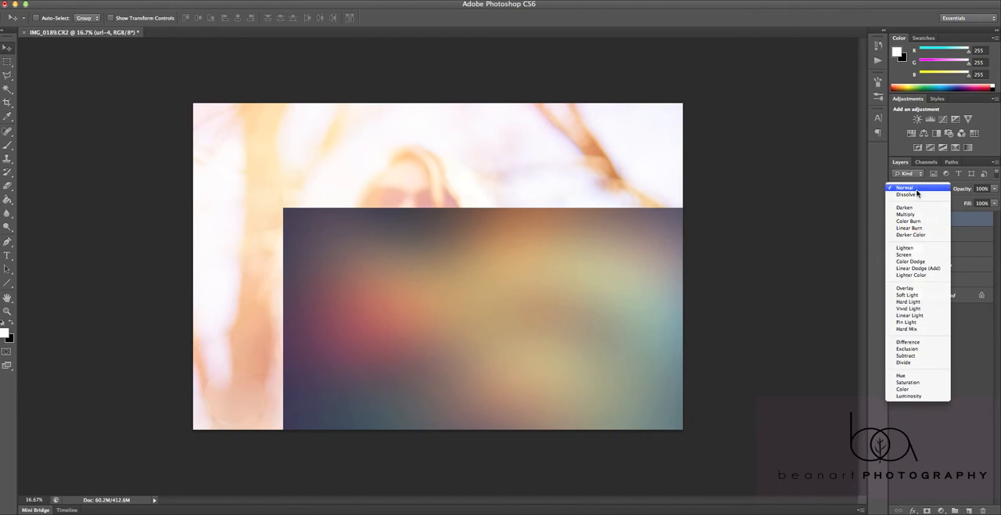
pyautogui.click(905, 255)
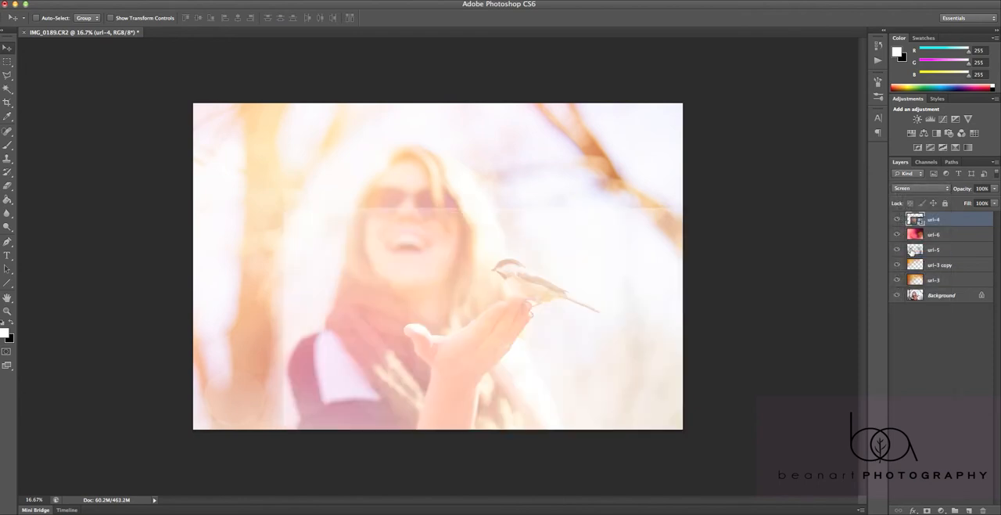
pyautogui.click(921, 189)
pyautogui.click(927, 231)
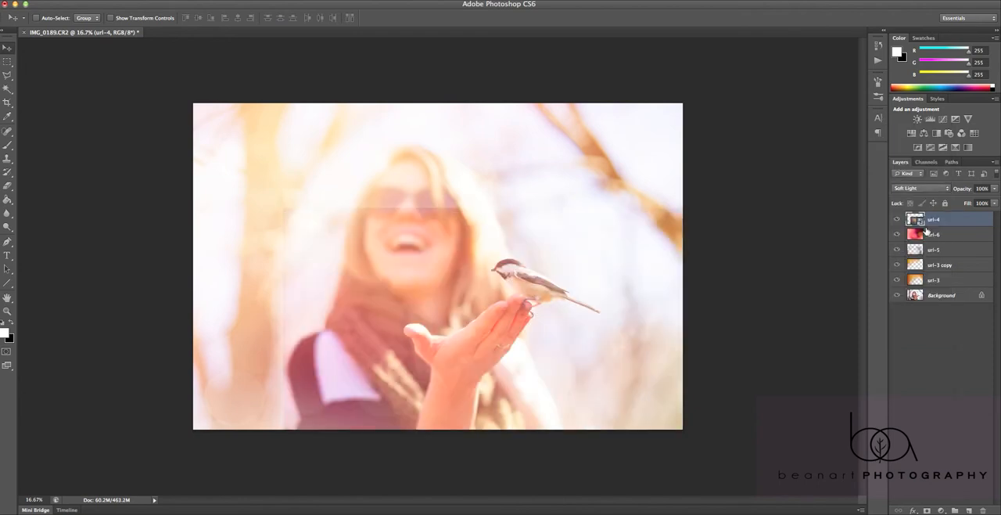
pyautogui.moveTo(571, 350); pyautogui.dragTo(578, 349)
# Rasterize the url-4 layer so that image adjustments can be applied to it
pyautogui.click(137, 3)
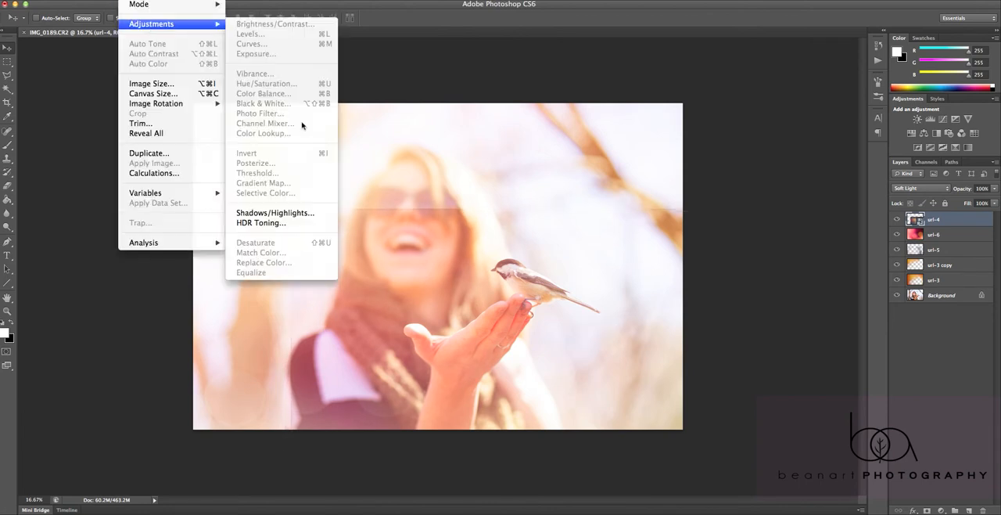
pyautogui.click(497, 290)
pyautogui.rightClick(900, 247)
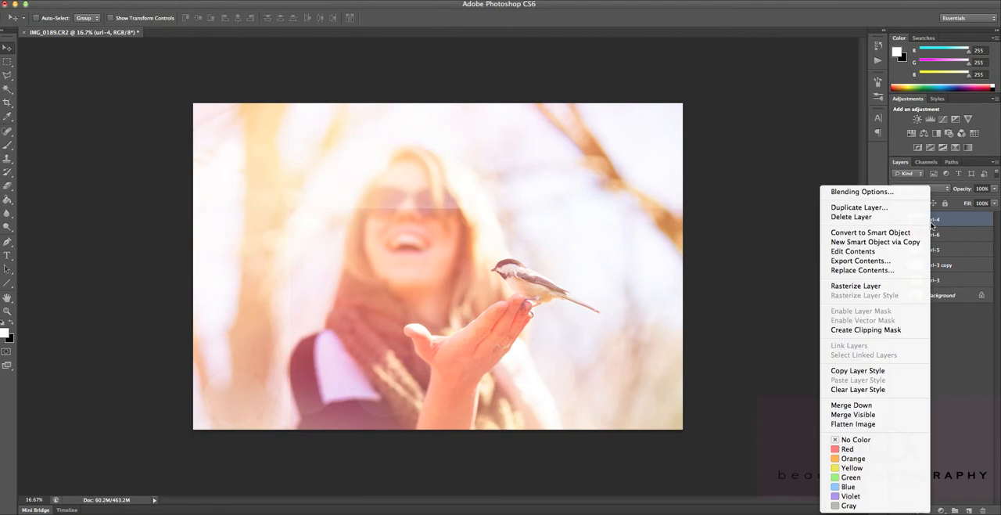
pyautogui.click(895, 286)
# Apply a Photo Filter to the url-4 layer using Cooling Filter (82) at 75% density
pyautogui.click(137, 4)
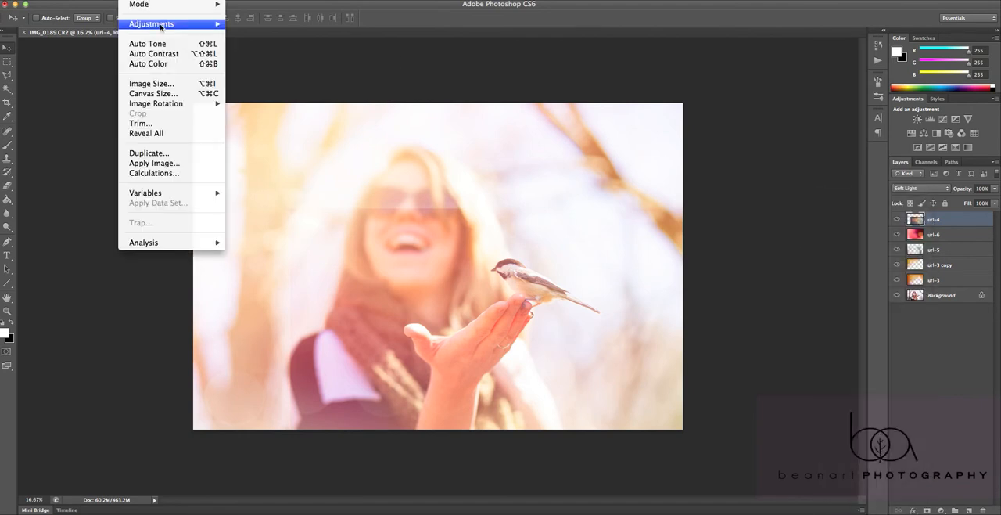
pyautogui.moveTo(151, 23)
pyautogui.click(259, 114)
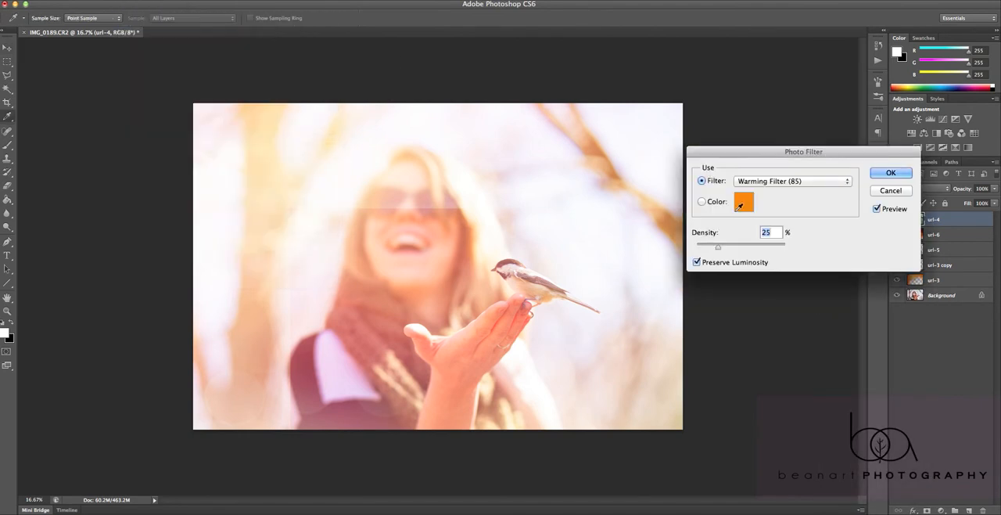
pyautogui.click(774, 182)
pyautogui.click(771, 220)
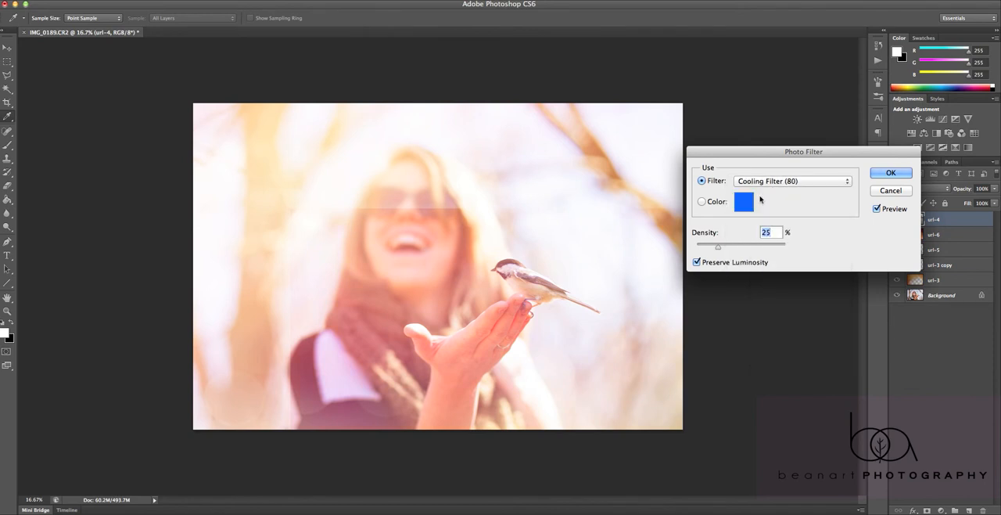
pyautogui.click(768, 181)
pyautogui.click(761, 194)
pyautogui.click(767, 181)
pyautogui.click(766, 191)
pyautogui.moveTo(723, 249); pyautogui.dragTo(763, 251)
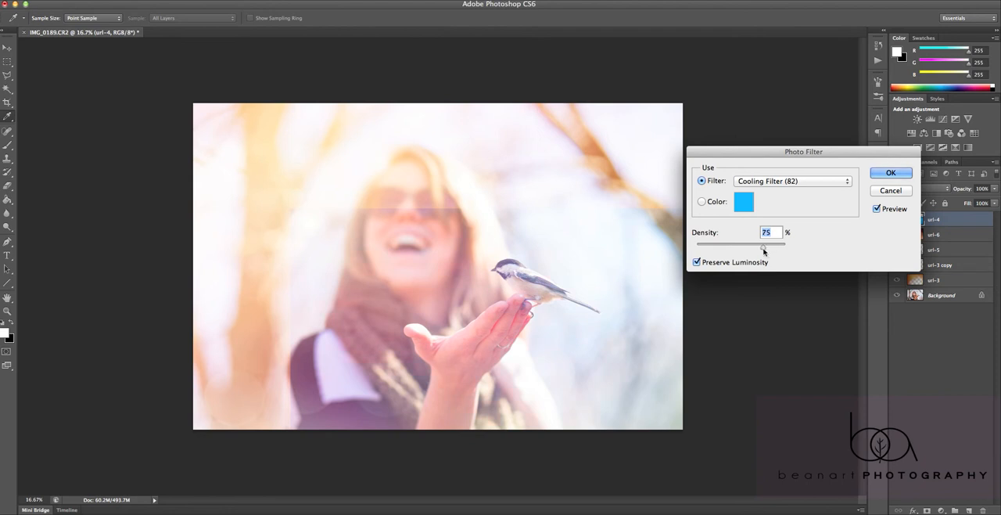
pyautogui.click(879, 173)
# Erase the visible edges of the url-4 layer around the woman with the Eraser at 100% opacity
pyautogui.press('v')
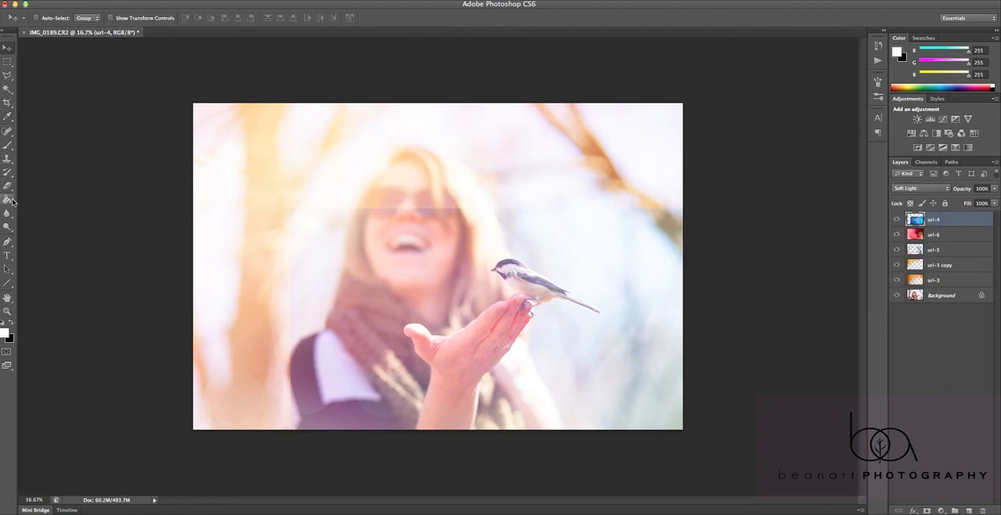
pyautogui.click(7, 185)
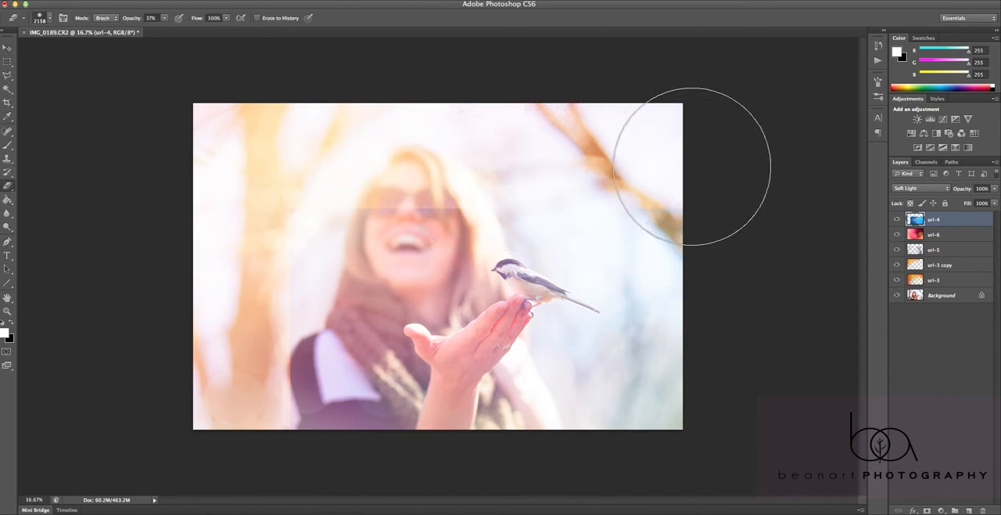
pyautogui.moveTo(137, 22); pyautogui.dragTo(339, 33)
pyautogui.moveTo(746, 171)
pyautogui.mouseDown()
pyautogui.moveTo(662, 168)
pyautogui.moveTo(389, 176)
pyautogui.moveTo(288, 198)
pyautogui.mouseUp()
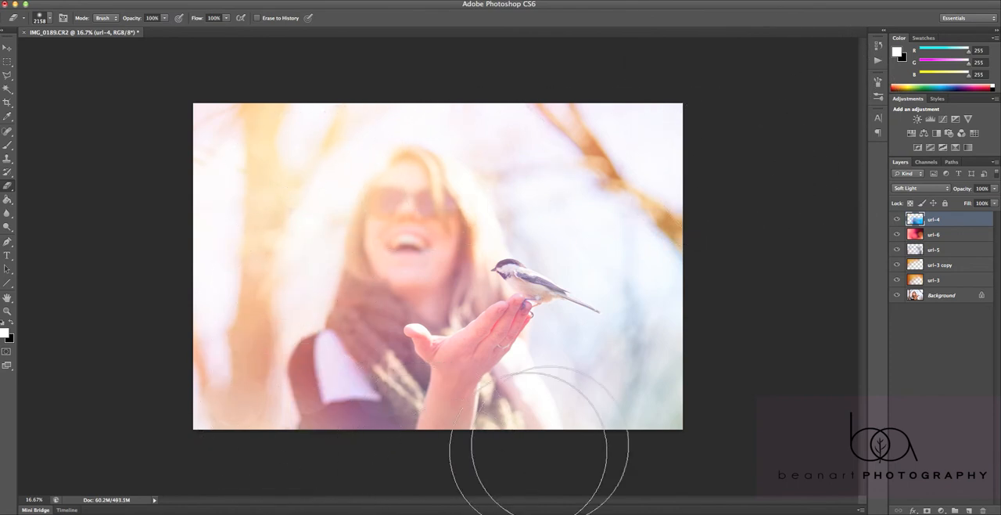
pyautogui.press('v')
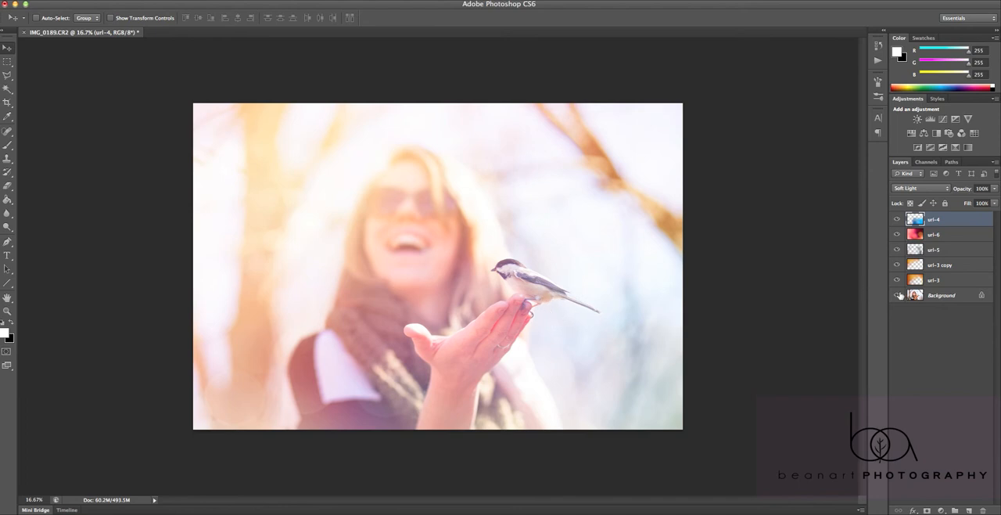
# Convert the locked Background into a regular layer named Layer 0
pyautogui.click(947, 299)
pyautogui.rightClick(942, 299)
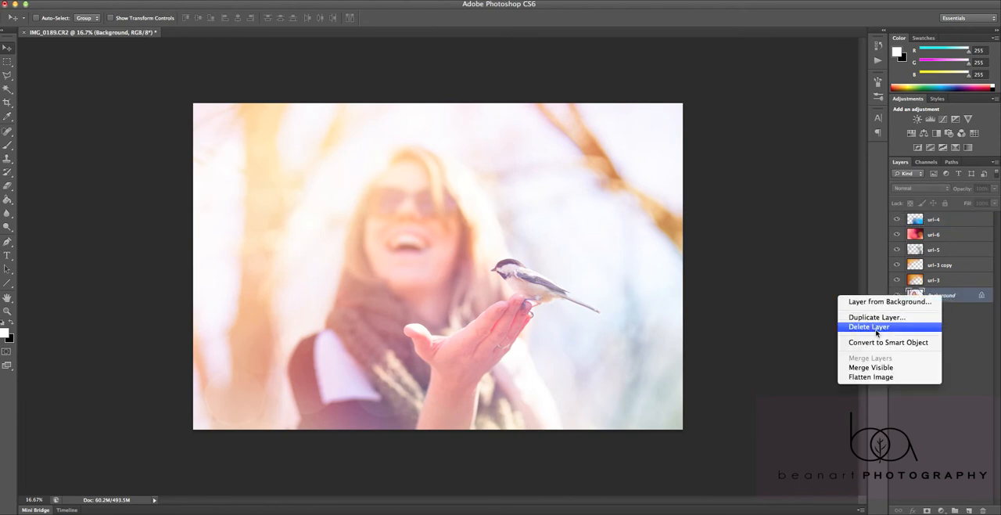
pyautogui.click(963, 303)
pyautogui.doubleClick(962, 301)
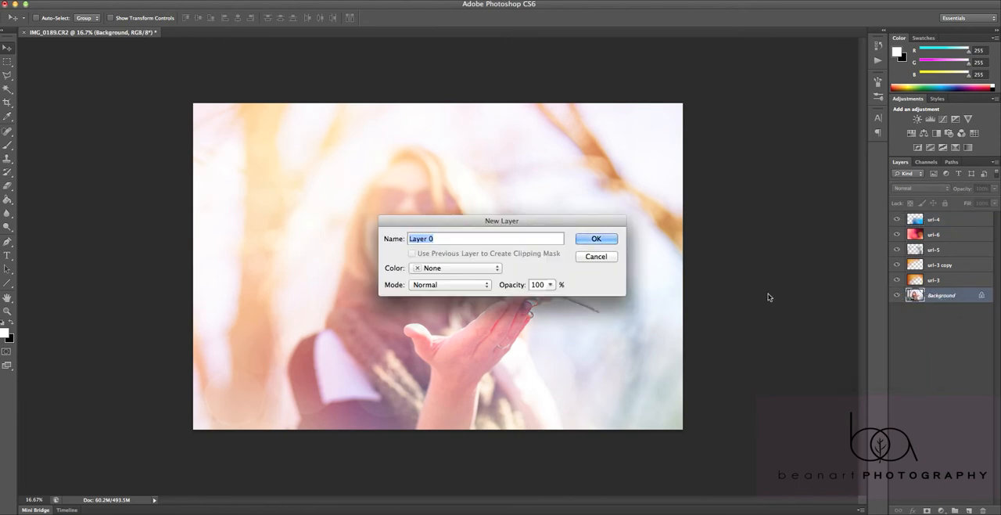
pyautogui.click(600, 237)
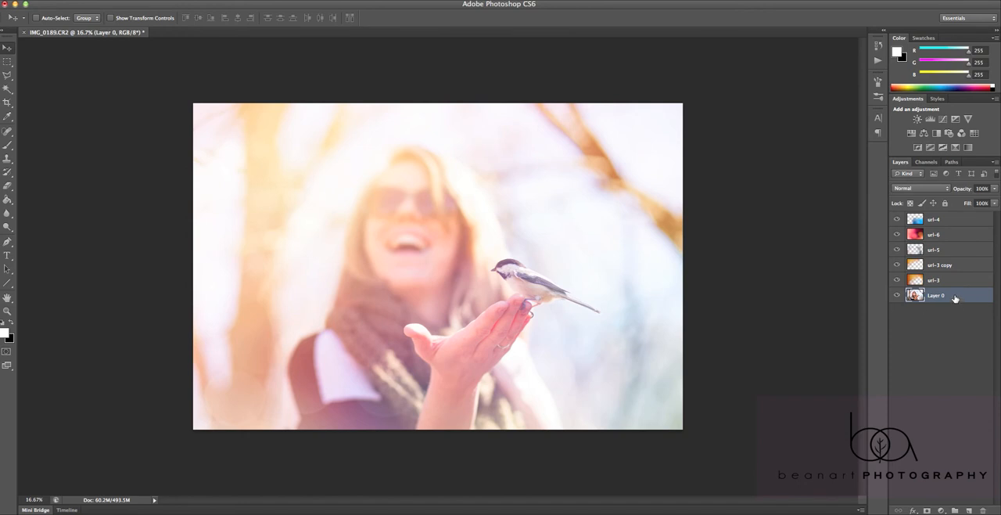
# Duplicate Layer 0 as Layer 0 copy and move the duplicate to the top of the layer stack
pyautogui.rightClick(954, 298)
pyautogui.click(923, 217)
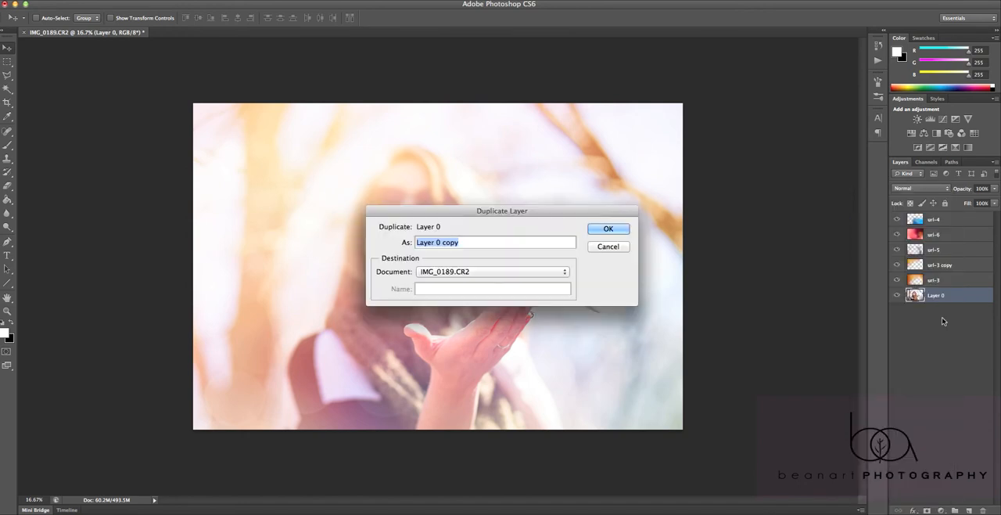
pyautogui.click(613, 229)
pyautogui.moveTo(931, 294); pyautogui.dragTo(931, 220)
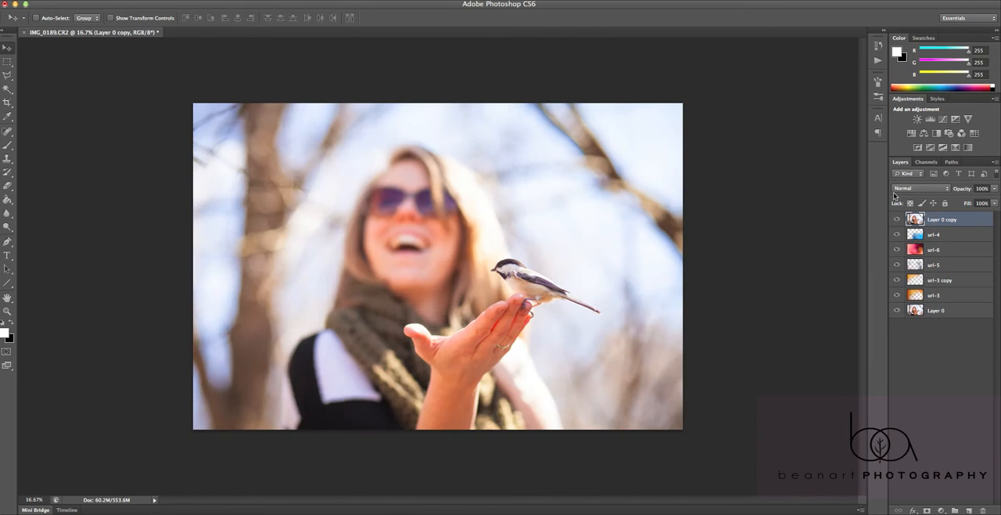
# Set Layer 0 copy to 91% opacity and erase the woman and background from it, leaving the hand and bird
pyautogui.moveTo(961, 191); pyautogui.dragTo(964, 192)
pyautogui.click(8, 185)
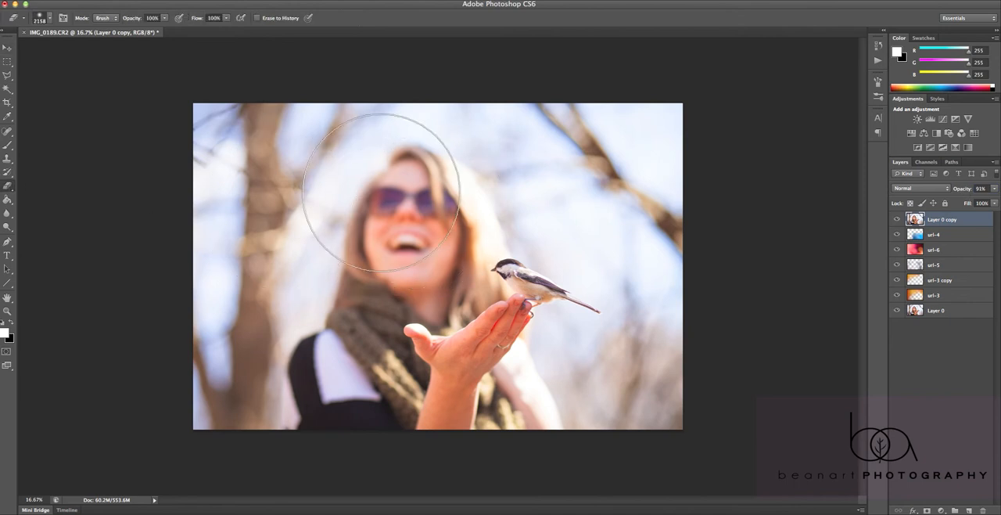
pyautogui.moveTo(395, 197)
pyautogui.mouseDown()
pyautogui.moveTo(326, 230)
pyautogui.moveTo(279, 313)
pyautogui.moveTo(284, 439)
pyautogui.moveTo(290, 95)
pyautogui.moveTo(456, 130)
pyautogui.moveTo(305, 349)
pyautogui.moveTo(370, 133)
pyautogui.mouseUp()
pyautogui.moveTo(334, 207)
pyautogui.mouseDown()
pyautogui.moveTo(632, 143)
pyautogui.moveTo(557, 146)
pyautogui.moveTo(673, 241)
pyautogui.moveTo(631, 384)
pyautogui.moveTo(569, 426)
pyautogui.moveTo(605, 425)
pyautogui.moveTo(685, 378)
pyautogui.moveTo(703, 342)
pyautogui.moveTo(425, 306)
pyautogui.moveTo(426, 291)
pyautogui.moveTo(405, 277)
pyautogui.moveTo(403, 249)
pyautogui.moveTo(373, 267)
pyautogui.moveTo(315, 341)
pyautogui.moveTo(325, 376)
pyautogui.moveTo(358, 387)
pyautogui.moveTo(278, 383)
pyautogui.moveTo(489, 362)
pyautogui.moveTo(619, 397)
pyautogui.mouseUp()
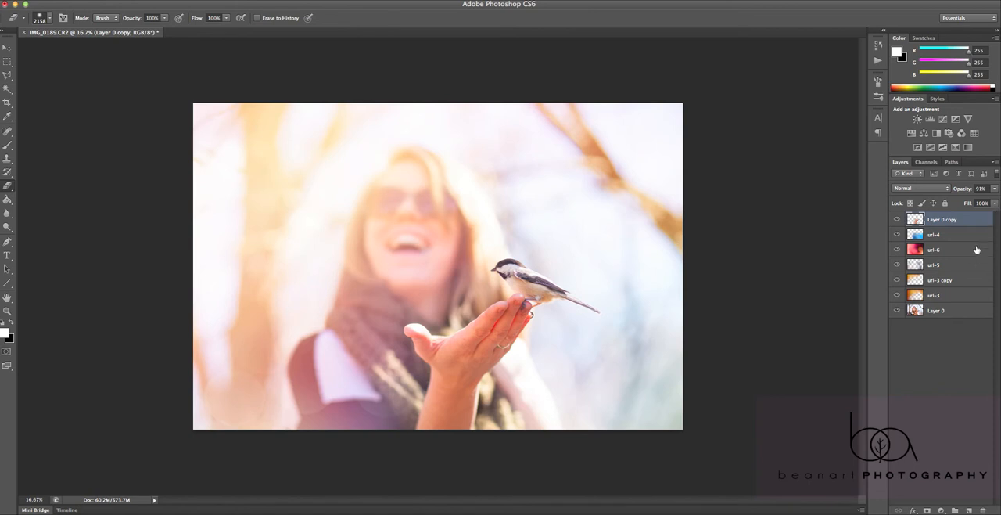
# Set Layer 0 copy to 100% opacity and 65% fill, and compare the photo with the layer hidden and shown
pyautogui.moveTo(968, 204)
pyautogui.mouseDown()
pyautogui.moveTo(962, 189)
pyautogui.moveTo(972, 192)
pyautogui.mouseUp()
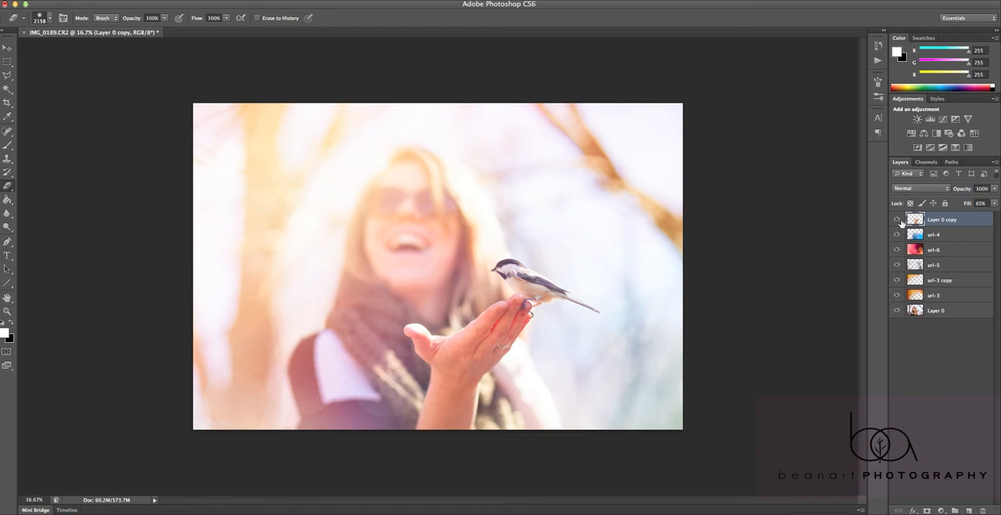
pyautogui.click(898, 221)
pyautogui.click(898, 220)
pyautogui.click(898, 220)
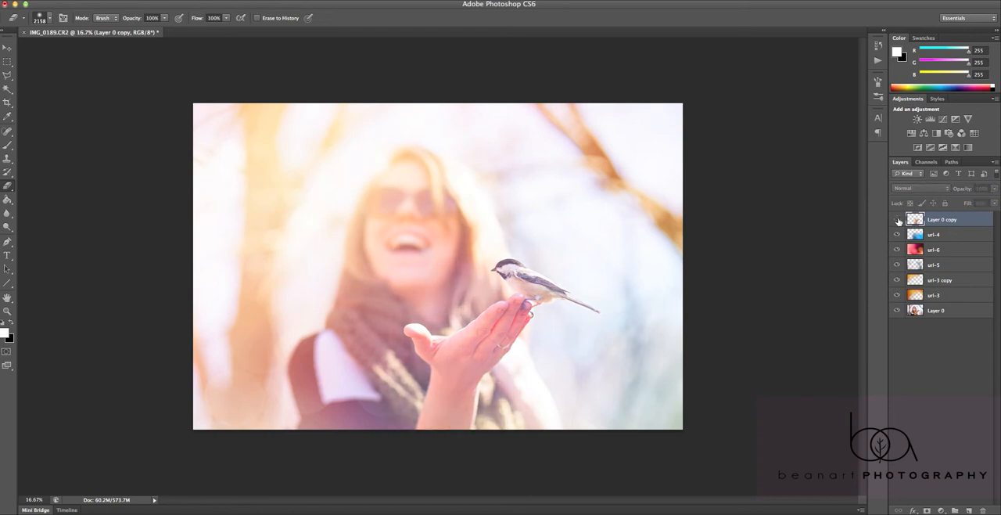
pyautogui.click(898, 221)
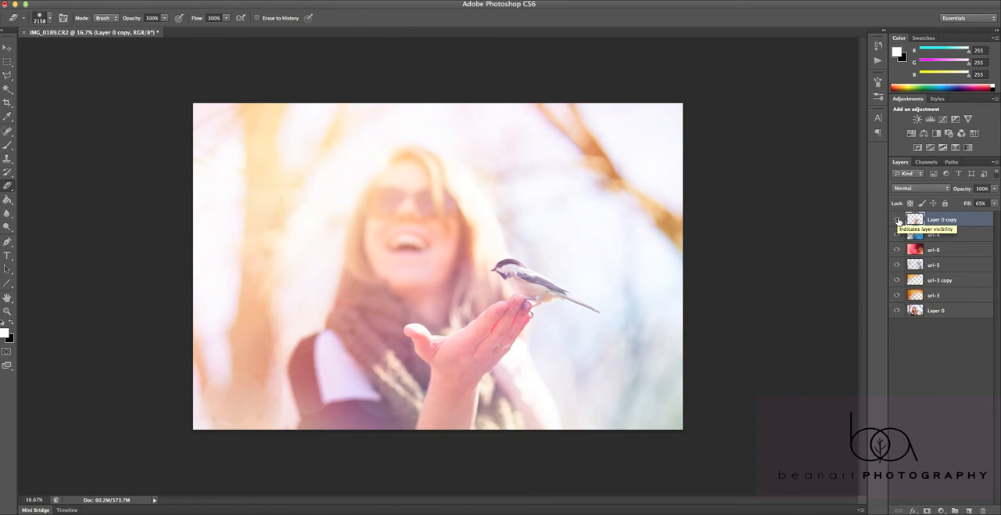
pyautogui.click(898, 220)
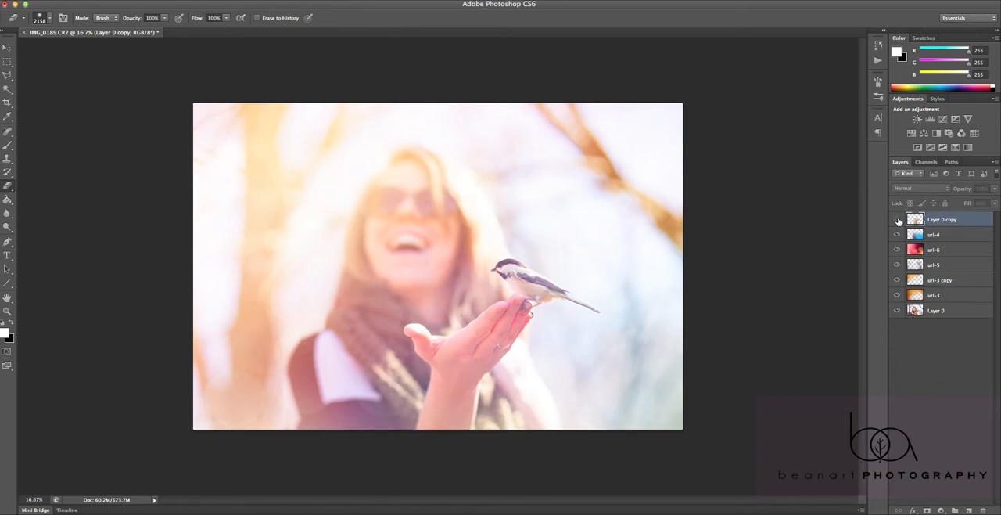
pyautogui.click(898, 221)
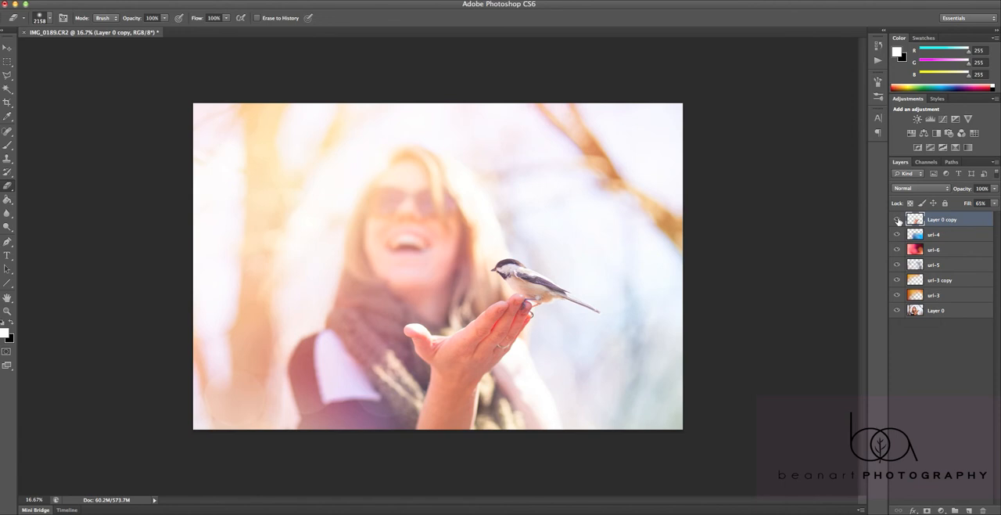
pyautogui.click(898, 221)
pyautogui.click(898, 221)
pyautogui.click(898, 221)
pyautogui.click(898, 221)
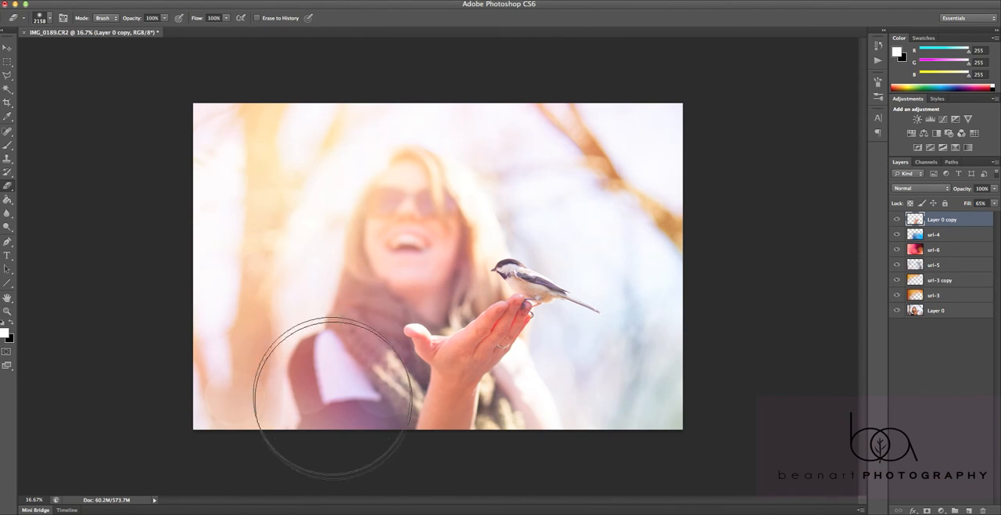
# Compare the photo with the url-6 layer hidden and shown
pyautogui.click(935, 252)
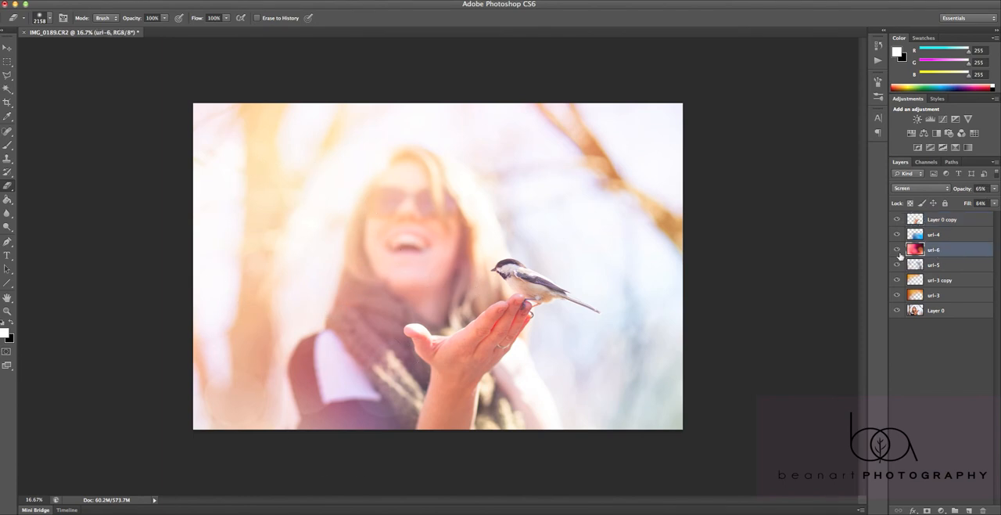
pyautogui.click(896, 250)
pyautogui.click(897, 249)
# Erase the url-3 layer's color over the woman's face with the Eraser at 77% opacity
pyautogui.click(936, 297)
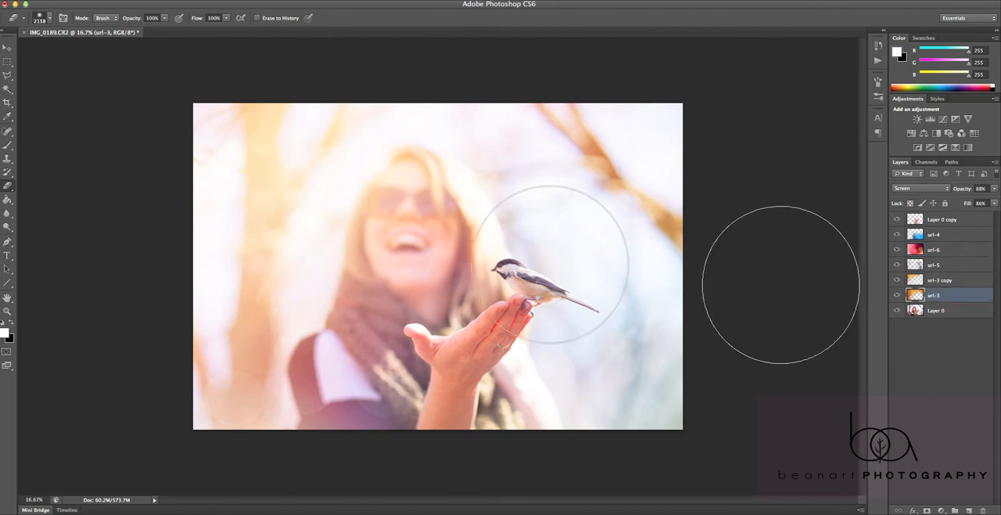
pyautogui.click(409, 215)
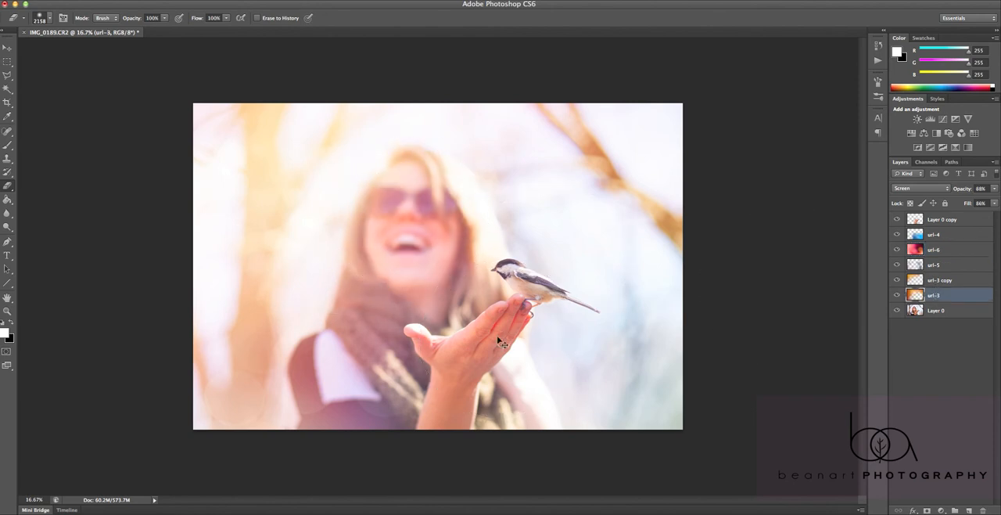
pyautogui.hotkey('ctrl', 'z')
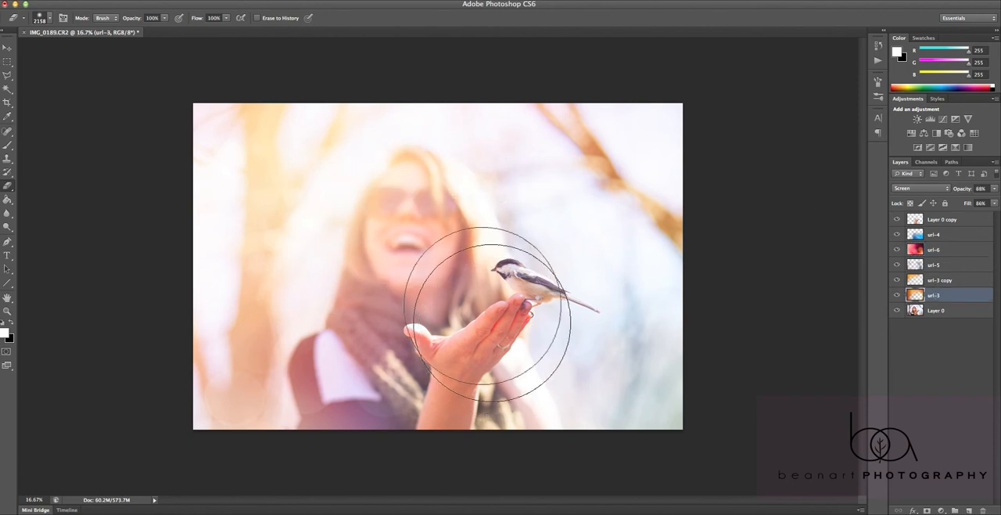
pyautogui.rightClick(416, 253)
pyautogui.moveTo(163, 20); pyautogui.dragTo(157, 31)
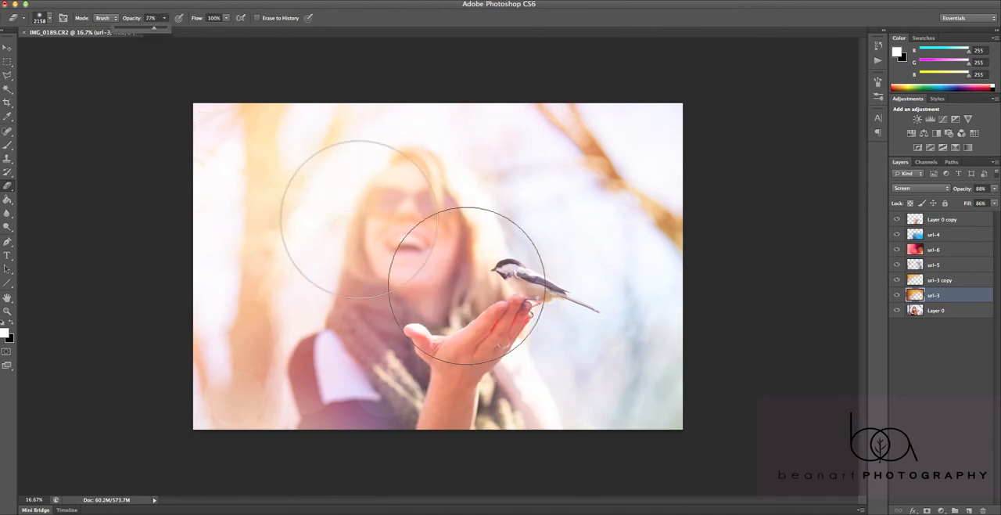
pyautogui.click(420, 232)
pyautogui.click(420, 232)
pyautogui.click(416, 216)
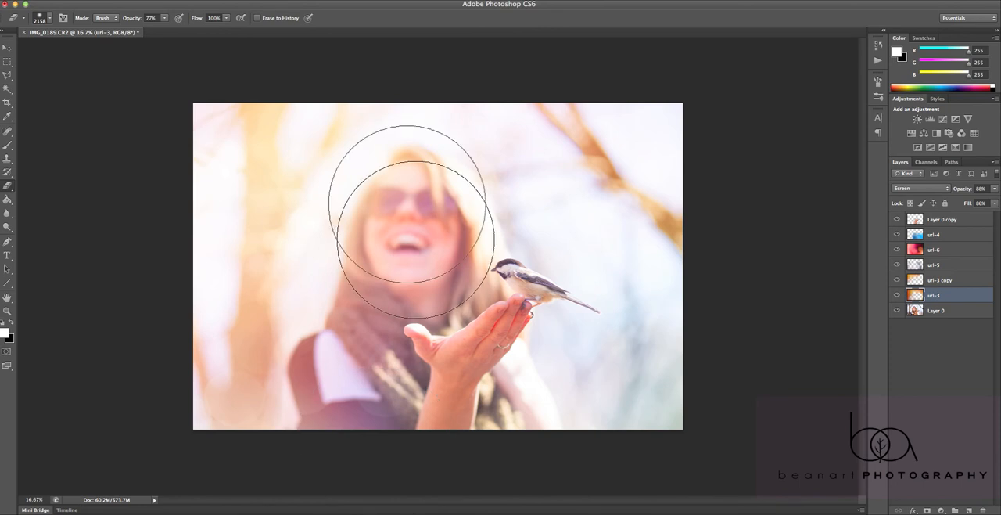
# Search the application's commands for "lens flar" and open the Lens Flare filter for the url-3 layer
pyautogui.click(219, 0)
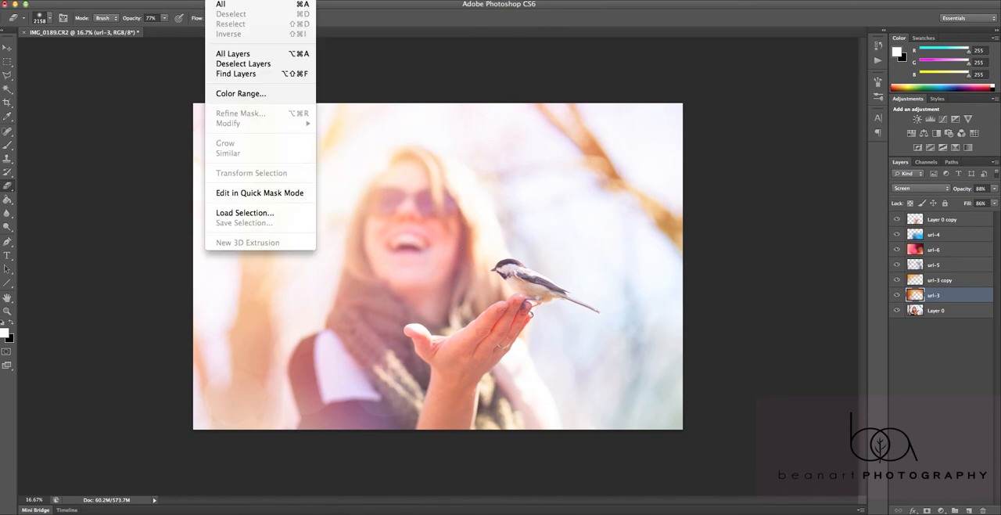
pyautogui.moveTo(249, 0)
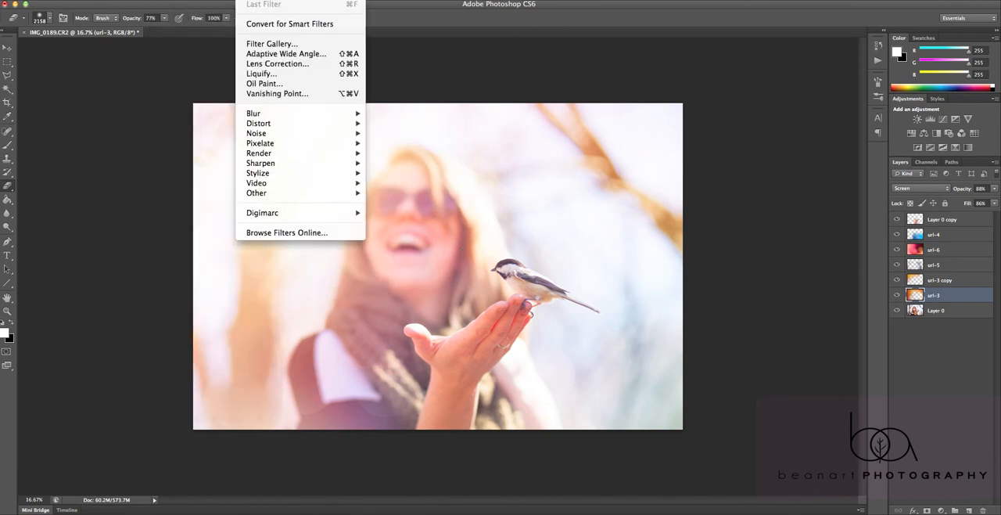
pyautogui.moveTo(338, 0)
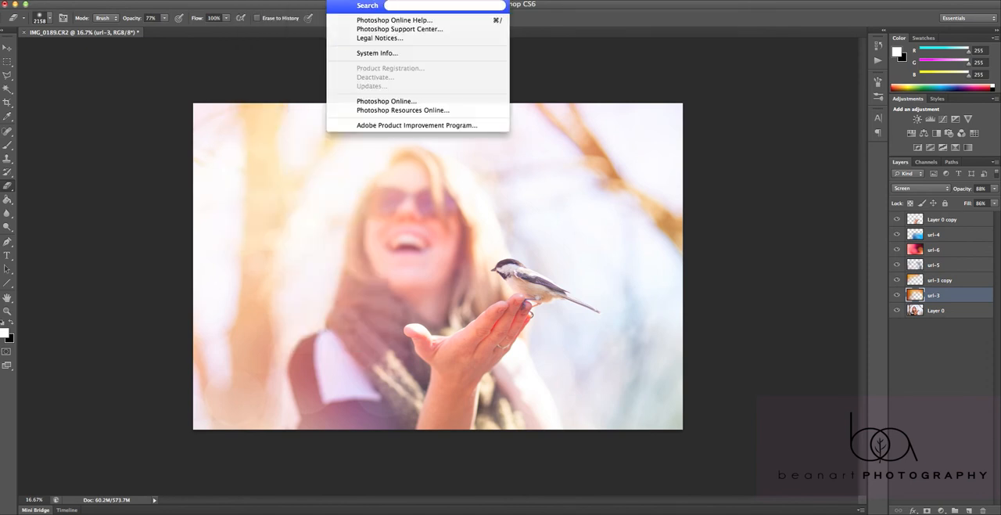
pyautogui.write('lens')
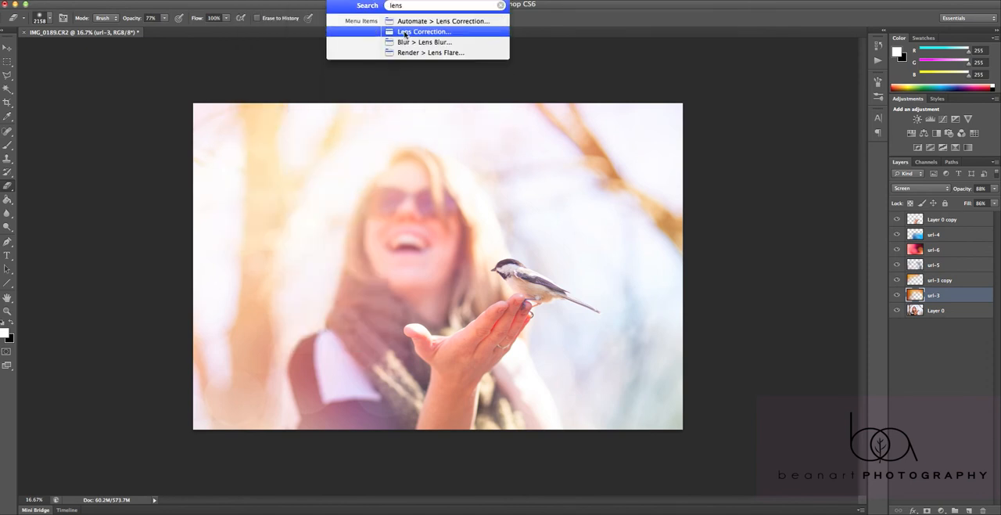
pyautogui.moveTo(409, 25)
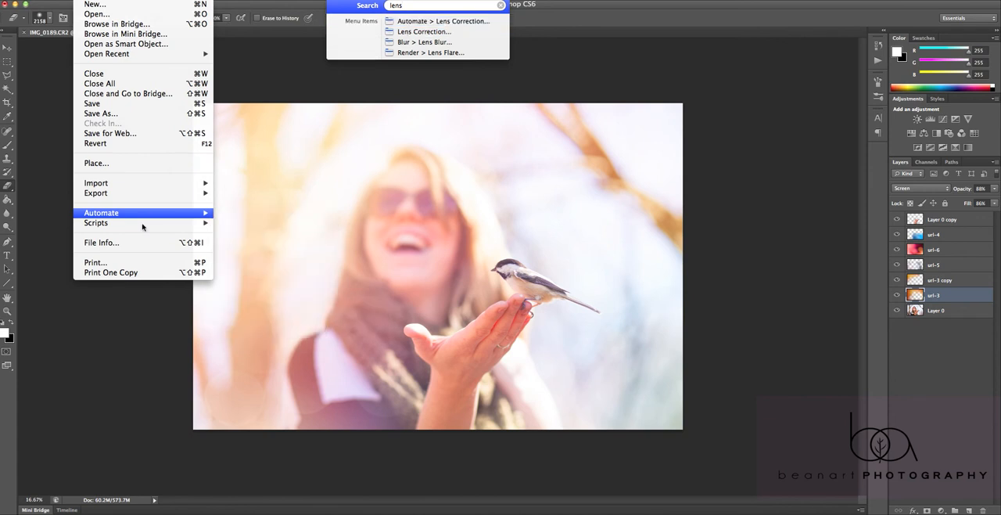
pyautogui.moveTo(159, 218)
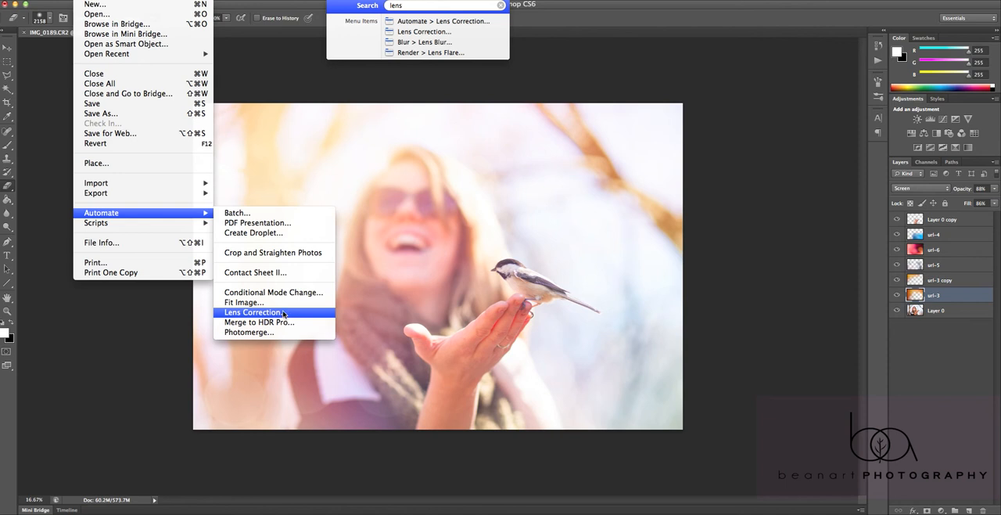
pyautogui.click(344, 1)
pyautogui.click(344, 1)
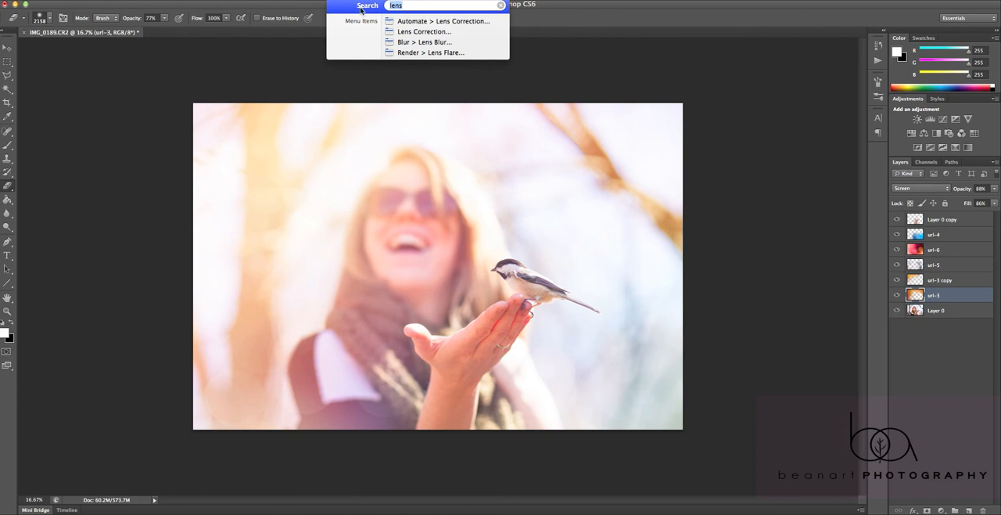
pyautogui.click(416, 4)
pyautogui.write('flar')
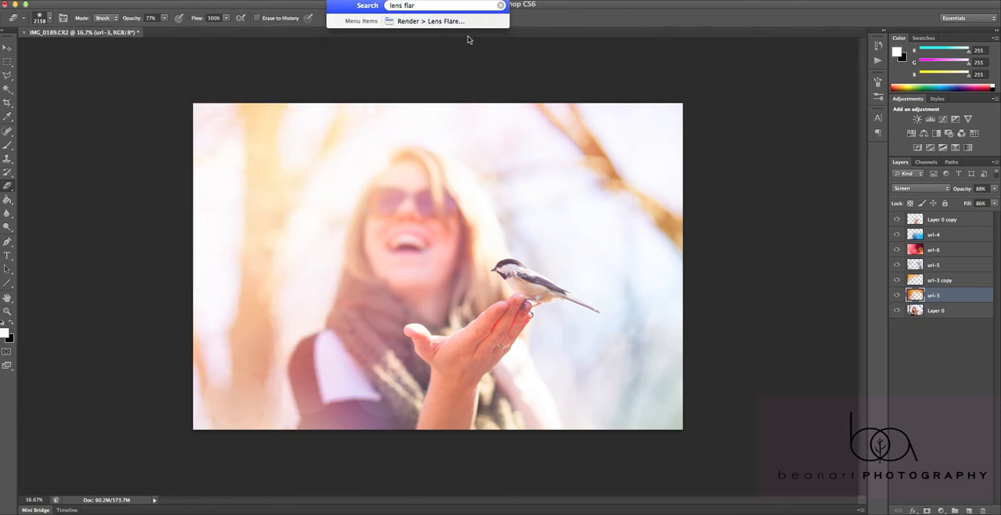
pyautogui.moveTo(467, 22)
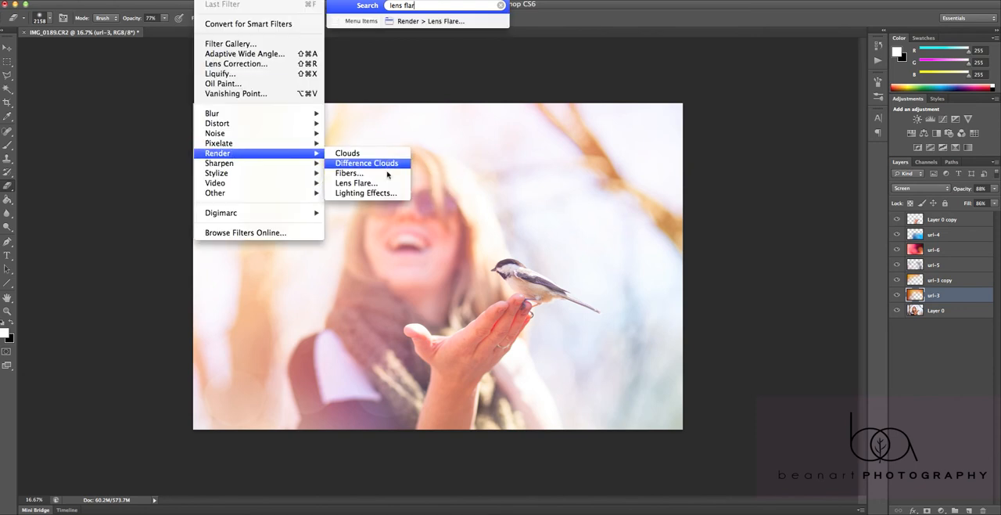
pyautogui.click(356, 182)
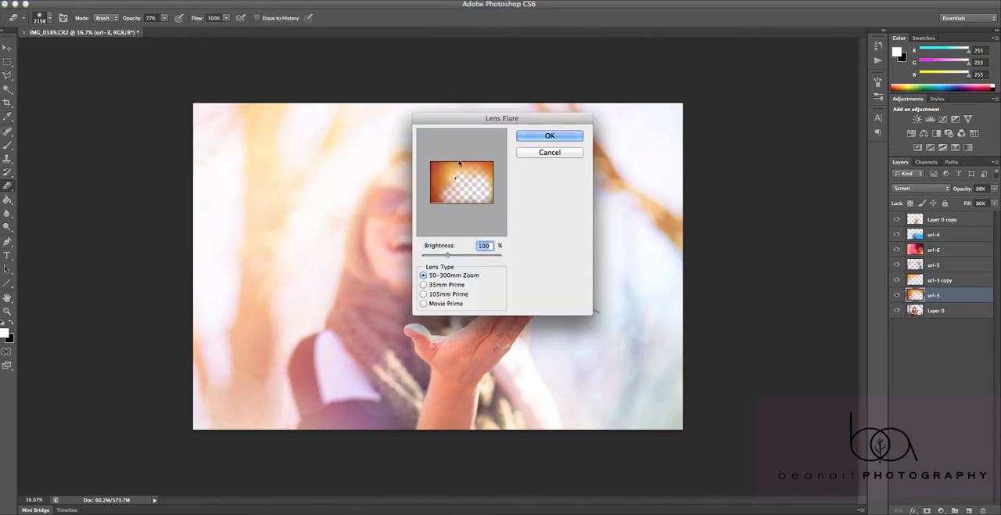
# Apply a 50-300mm Zoom lens flare at 68% brightness near the upper-left of the url-3 layer
pyautogui.moveTo(455, 181); pyautogui.dragTo(442, 172)
pyautogui.moveTo(451, 256); pyautogui.dragTo(455, 255)
pyautogui.moveTo(454, 256); pyautogui.dragTo(459, 257)
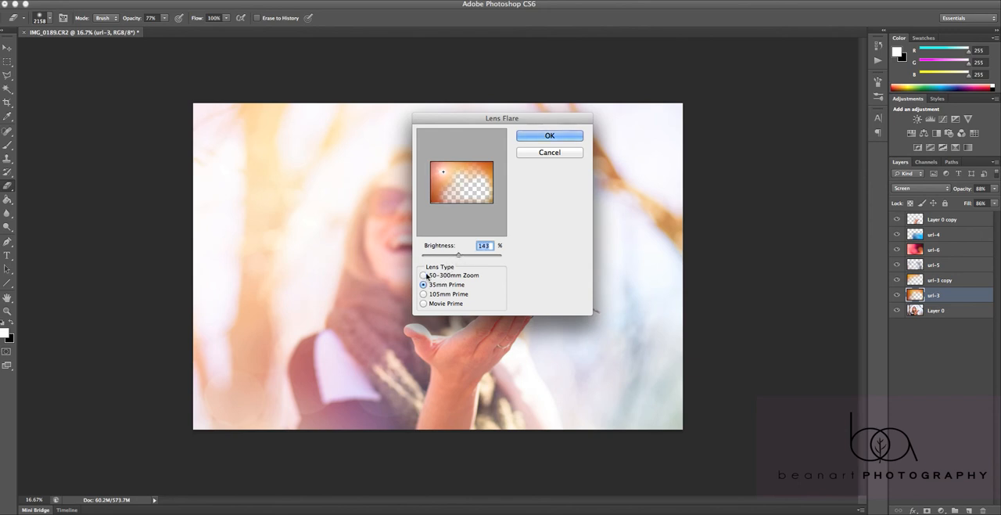
pyautogui.moveTo(458, 256); pyautogui.dragTo(437, 257)
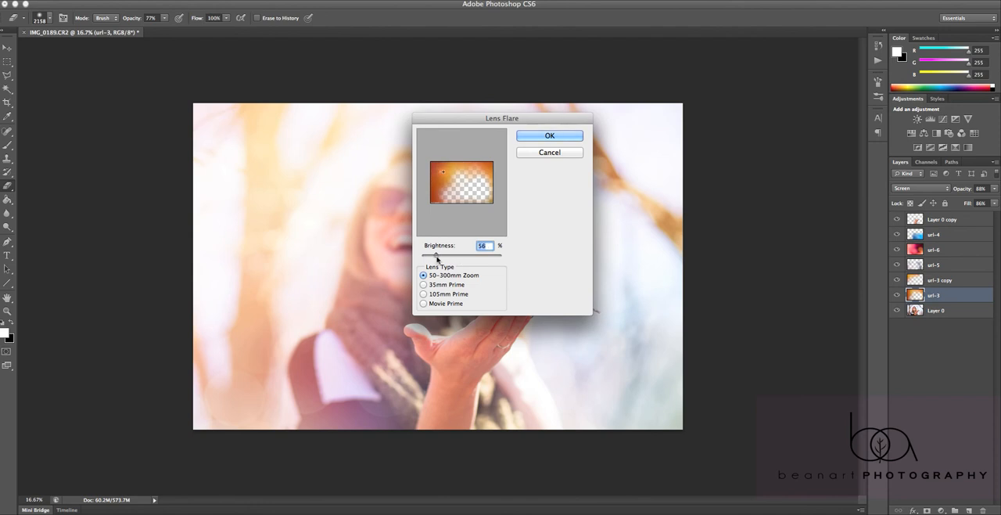
pyautogui.click(548, 134)
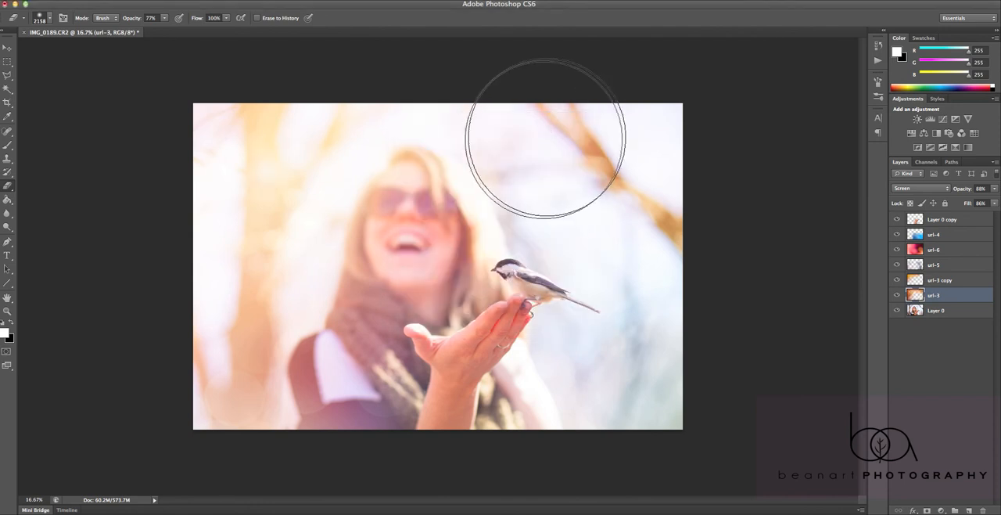
# Place watermark.png from the BeanArt folder into the photo and scale it down to a small logo
pyautogui.press('v')
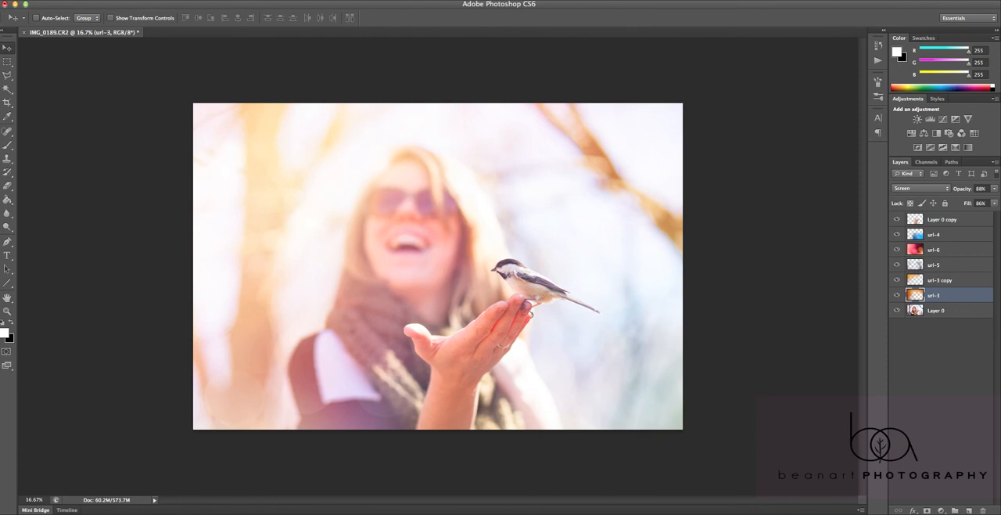
pyautogui.click(82, 0)
pyautogui.click(126, 163)
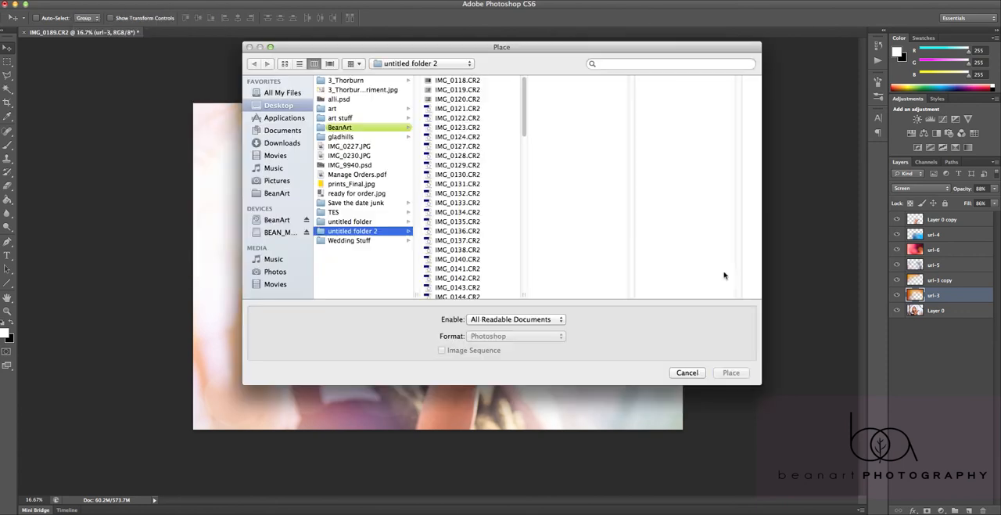
pyautogui.click(362, 128)
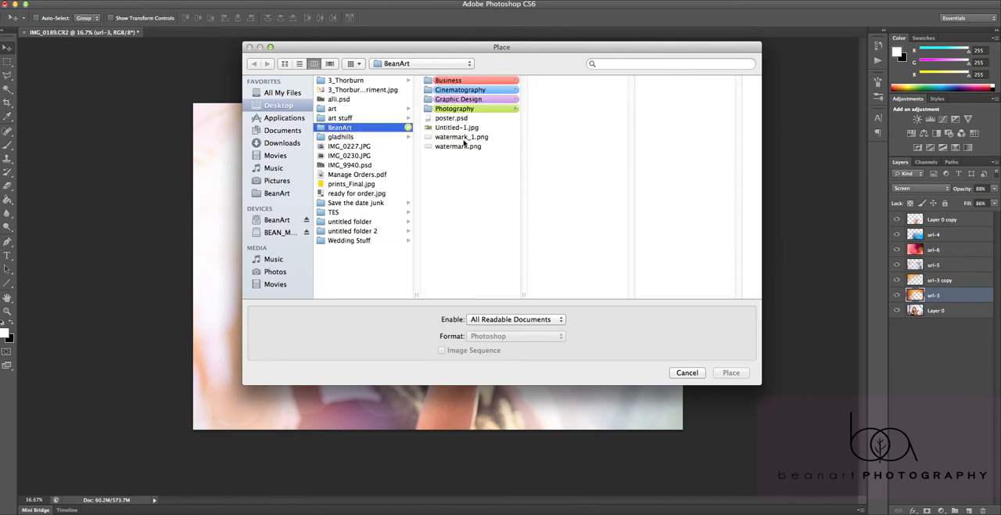
pyautogui.click(458, 146)
pyautogui.click(730, 372)
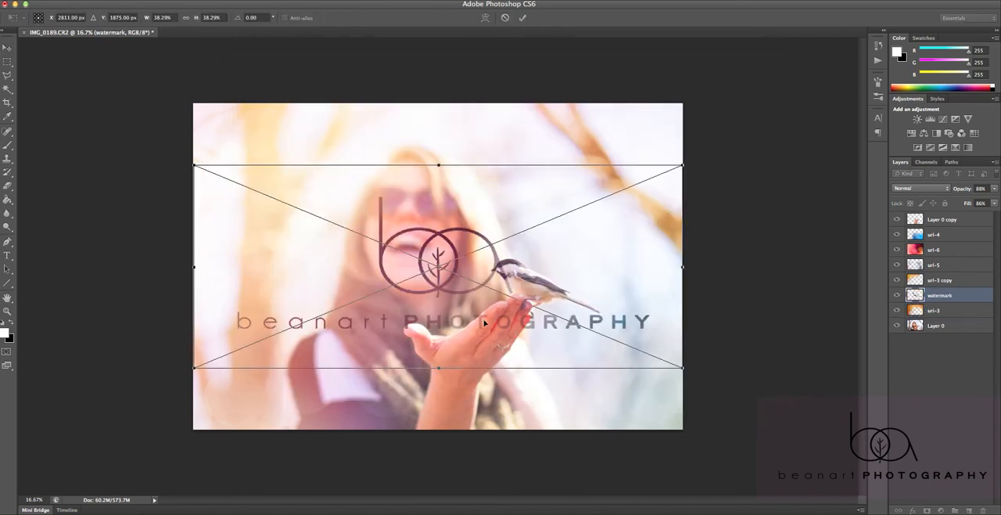
pyautogui.moveTo(680, 367); pyautogui.dragTo(316, 214)
pyautogui.press('Return')
# Move the watermark layer to the top of the layer stack and position the logo in the photo's lower-right area
pyautogui.moveTo(948, 296); pyautogui.dragTo(947, 219)
pyautogui.moveTo(292, 161); pyautogui.dragTo(622, 367)
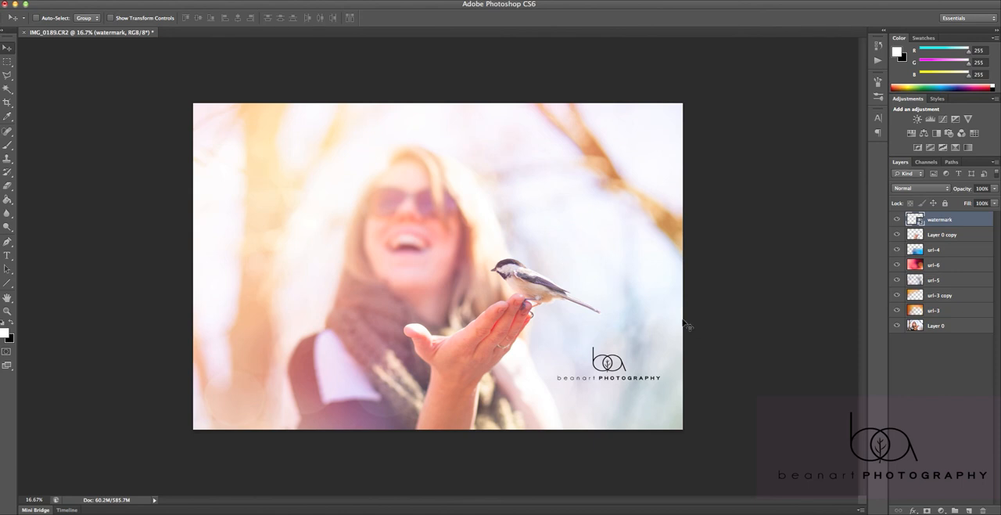
pyautogui.moveTo(898, 223)
pyautogui.mouseDown()
pyautogui.moveTo(897, 311)
pyautogui.moveTo(900, 218)
pyautogui.mouseUp()
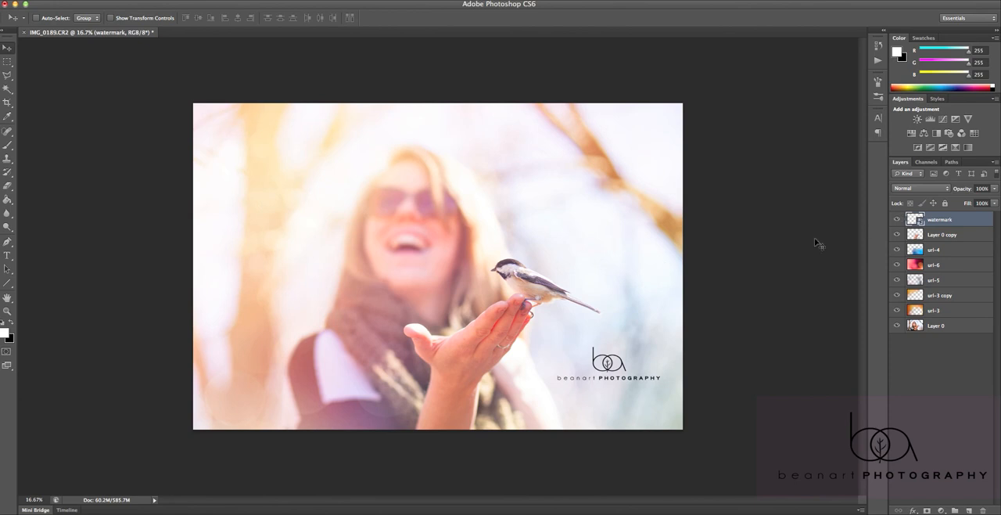